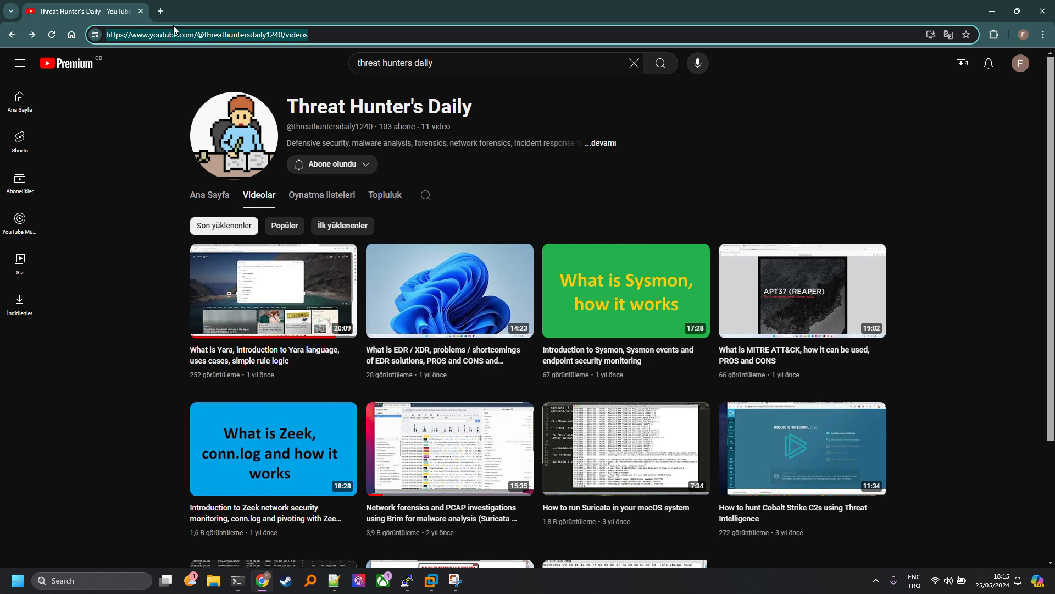
Step: Open the Security Onion web console at 192.168.52.128
{"action": "type", "text": "192.168.52.128"}
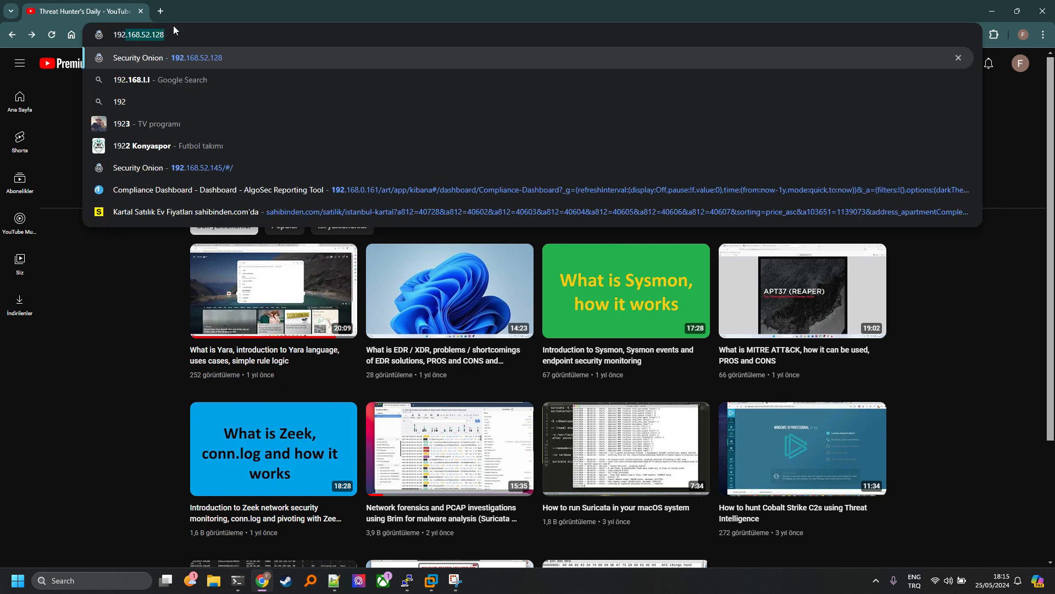
{"action": "key", "text": "Return"}
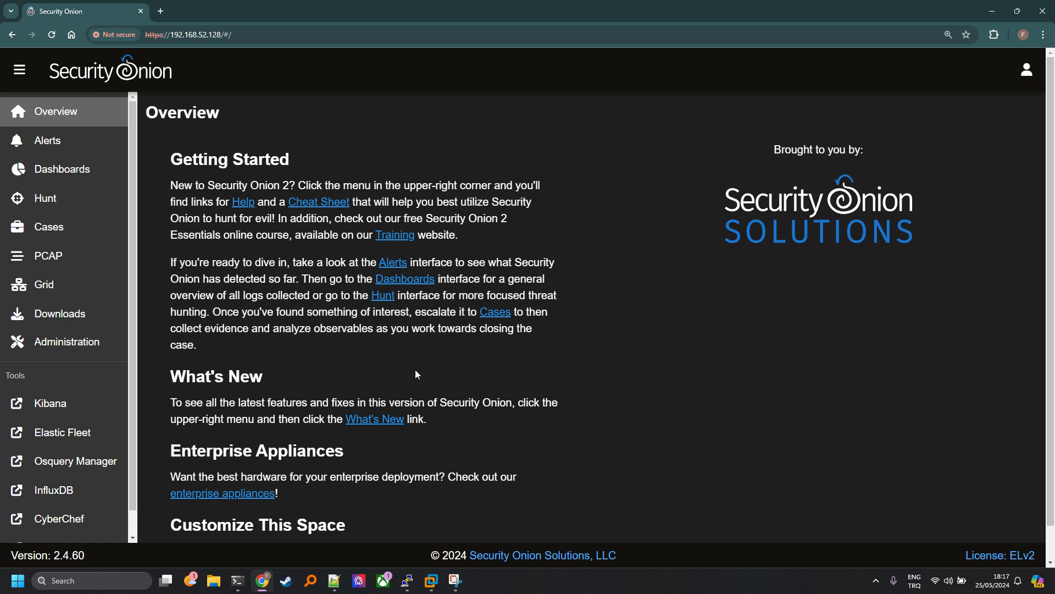
Step: Switch to the PuTTY terminal, move its window aside and list the files in the pcapler directory
{"action": "left_click", "coordinate": [407, 581]}
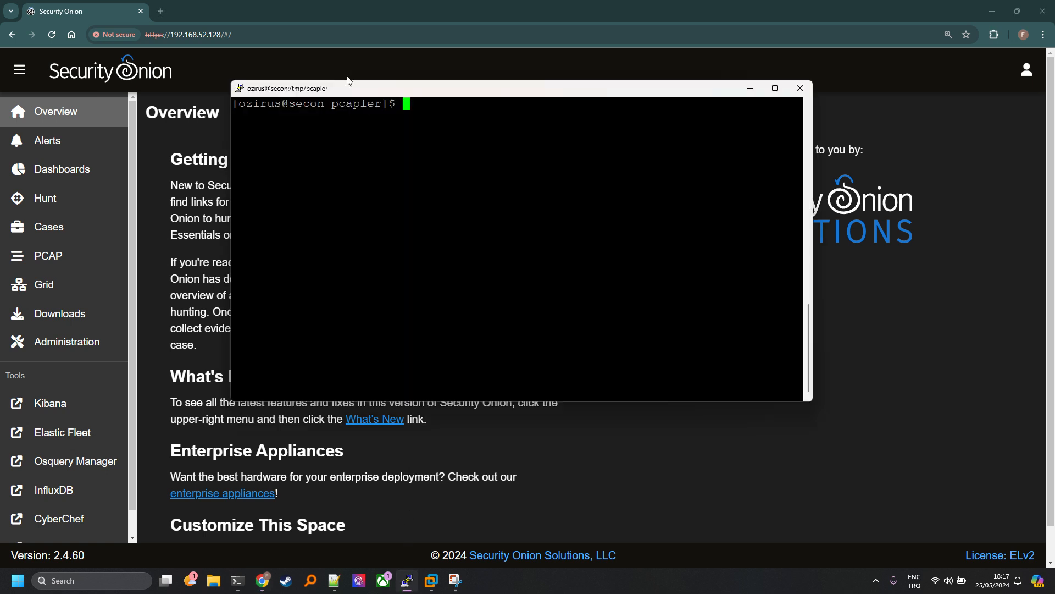
{"action": "left_click_drag", "start_coordinate": [336, 91], "coordinate": [285, 122]}
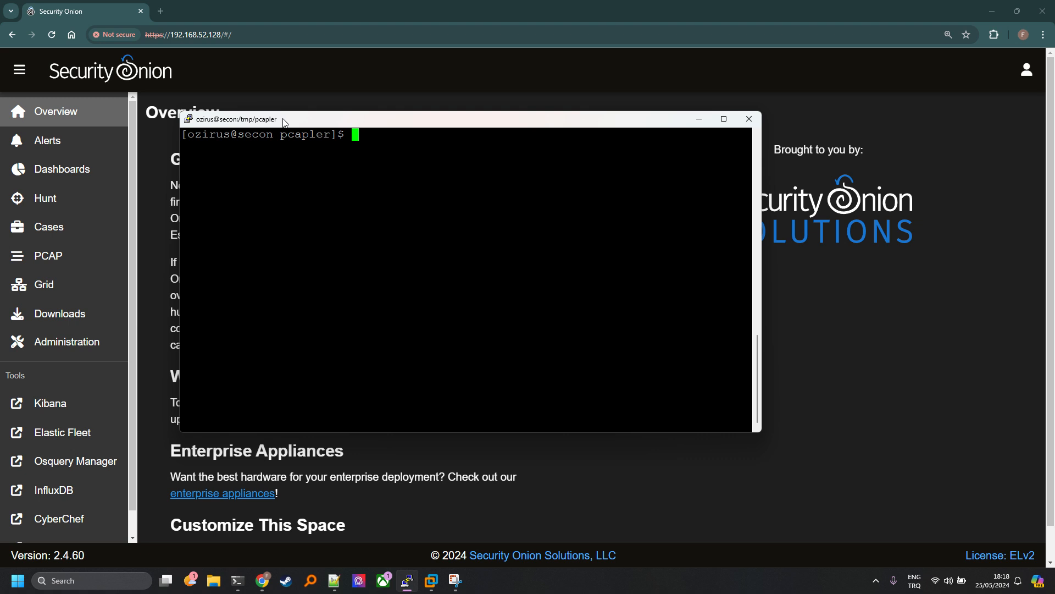
{"action": "type", "text": "ls"}
{"action": "key", "text": "Return"}
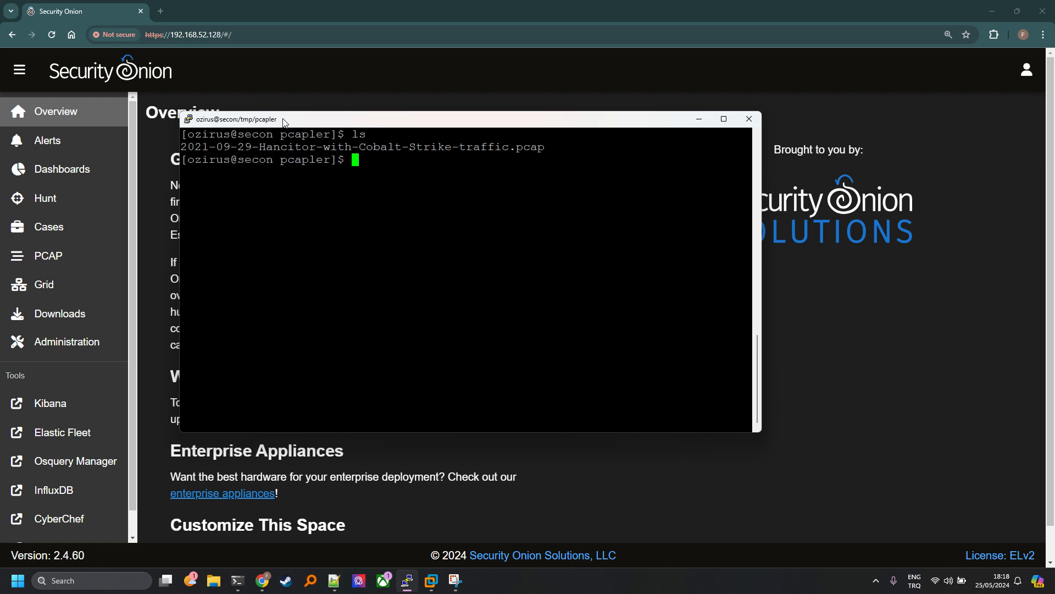
Step: Import 2021-09-29-Hancitor-with-Cobalt-Strike-traffic.pcap with sudo so-import-pcap, entering the sudo password
{"action": "type", "text": "sudo so-import-"}
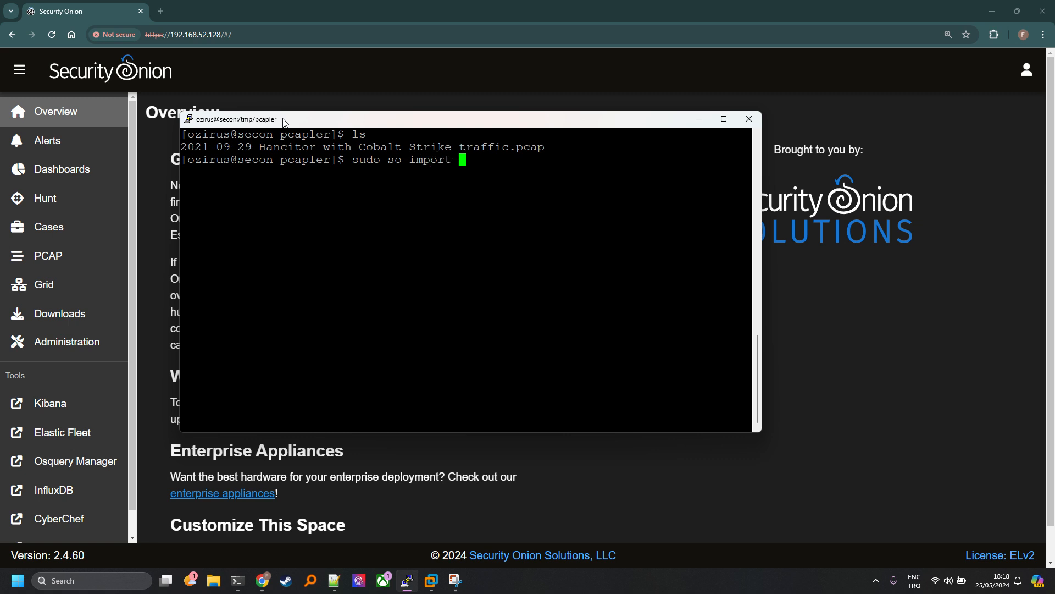
{"action": "type", "text": "pcap 20"}
{"action": "key", "text": "Tab"}
{"action": "key", "text": "Return"}
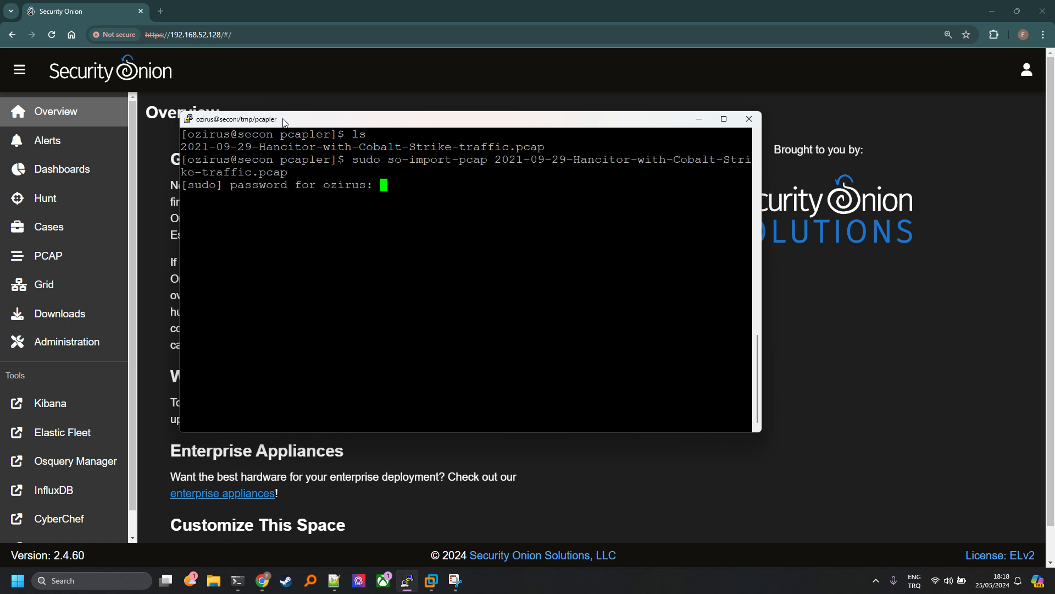
{"action": "key", "text": "Return"}
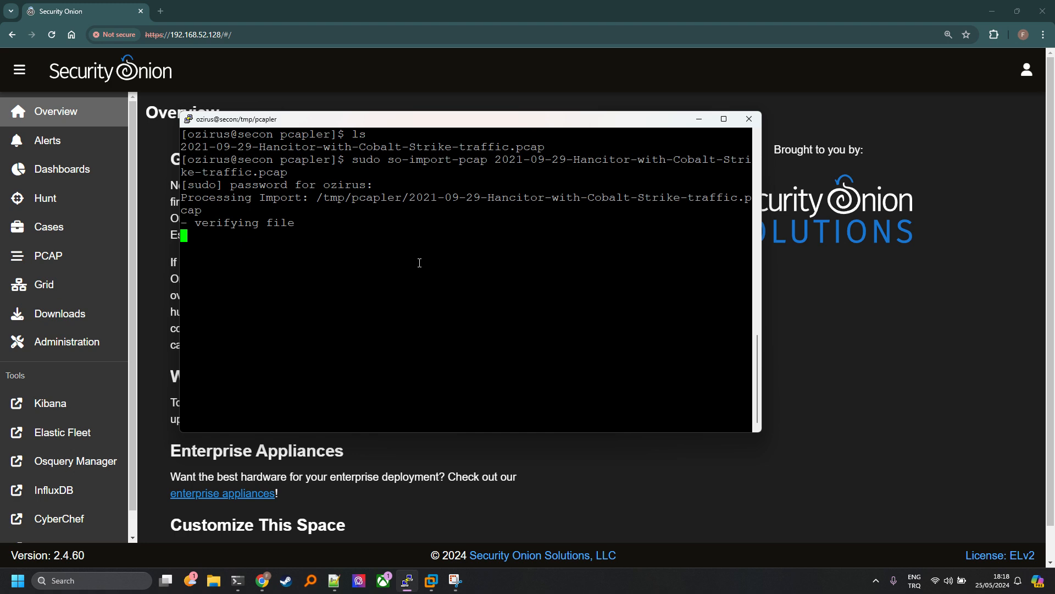
{"action": "left_click", "coordinate": [398, 76]}
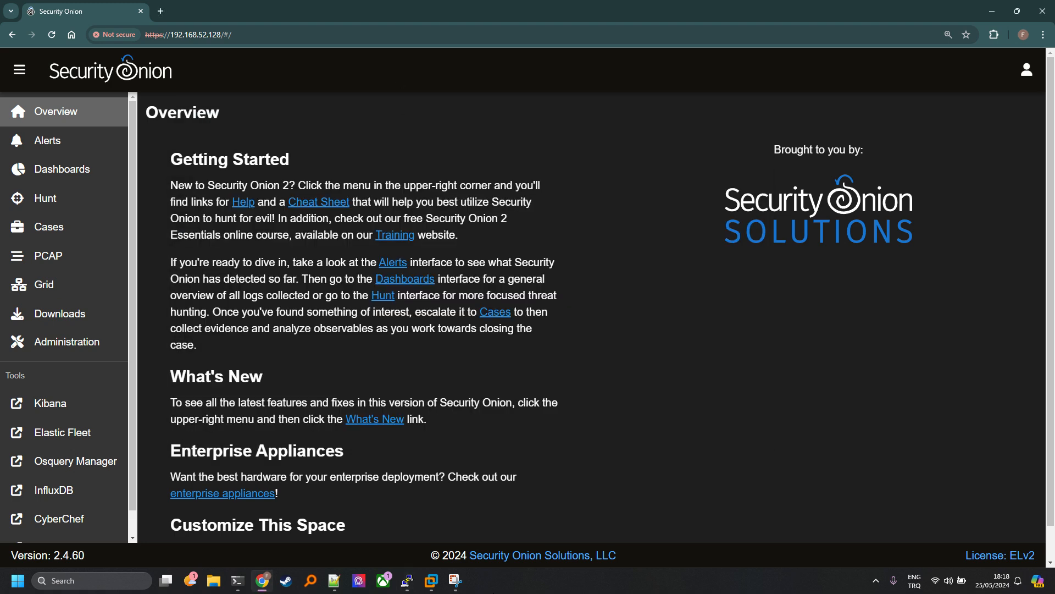
Step: Copy the dashboard hyperlink from the import output in the terminal and open it in a new browser tab
{"action": "left_click", "coordinate": [406, 582]}
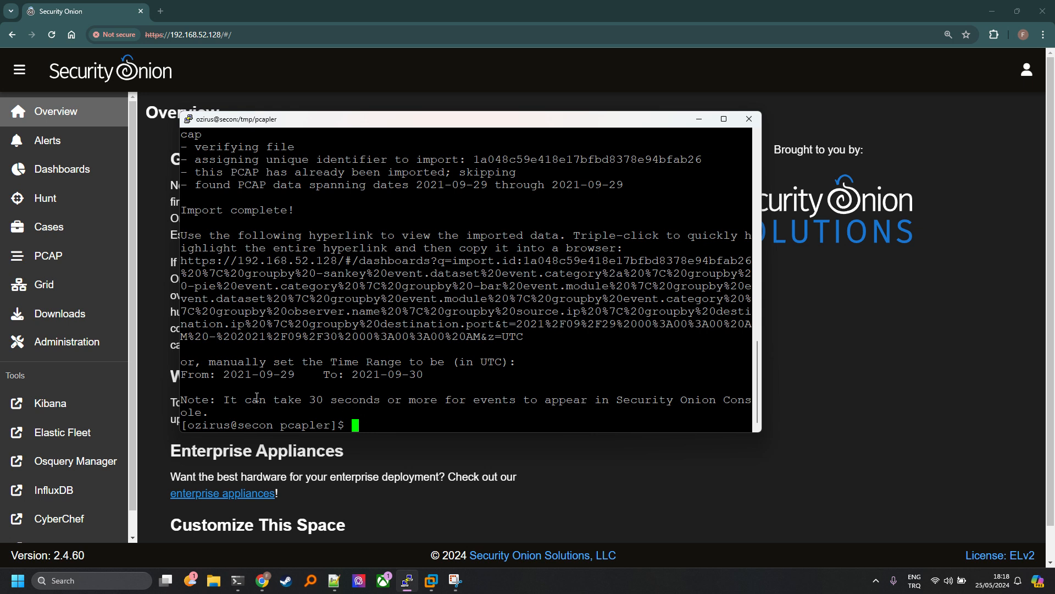
{"action": "triple_click", "coordinate": [523, 324]}
{"action": "left_click_drag", "start_coordinate": [523, 323], "coordinate": [90, 258]}
{"action": "left_click", "coordinate": [160, 11]}
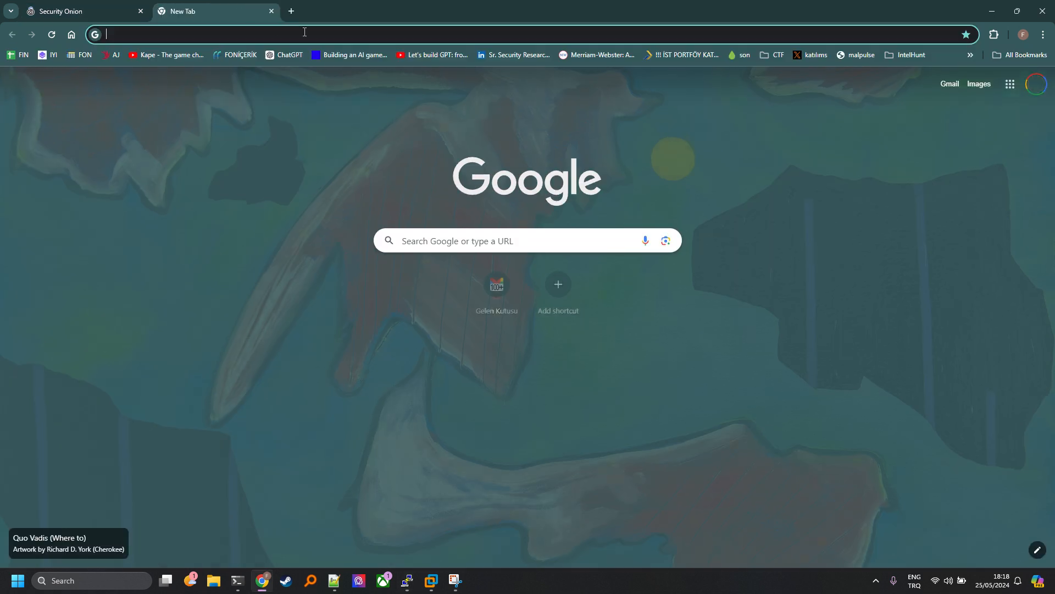
{"action": "key", "text": "ctrl+v"}
{"action": "key", "text": "Return"}
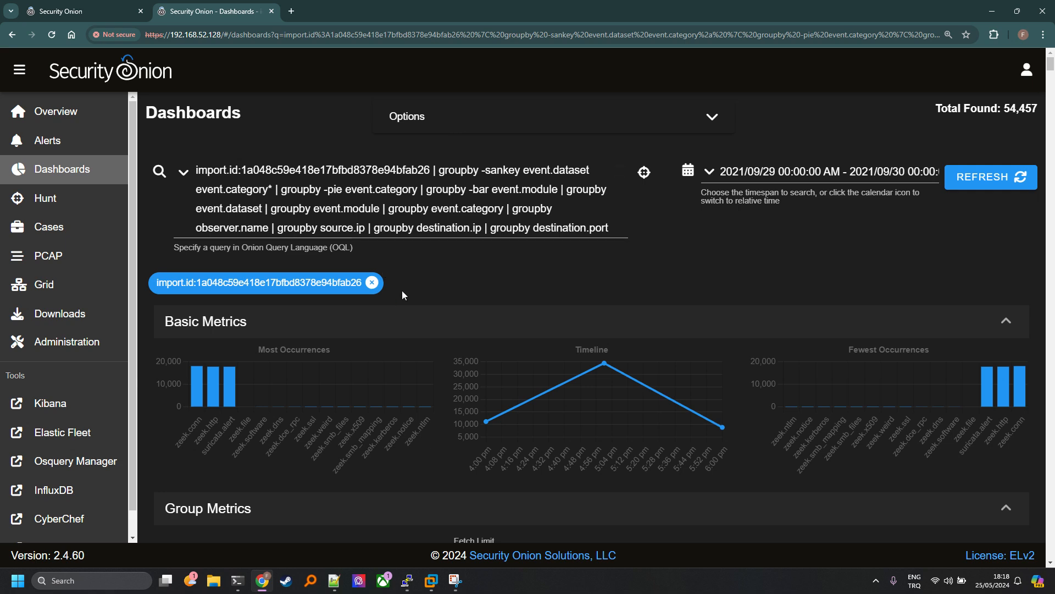
Step: Examine the dashboard's group metrics for the imported capture and check its import ID filter against the terminal's import output
{"action": "scroll", "coordinate": [407, 269], "scroll_direction": "down", "scroll_amount": 7}
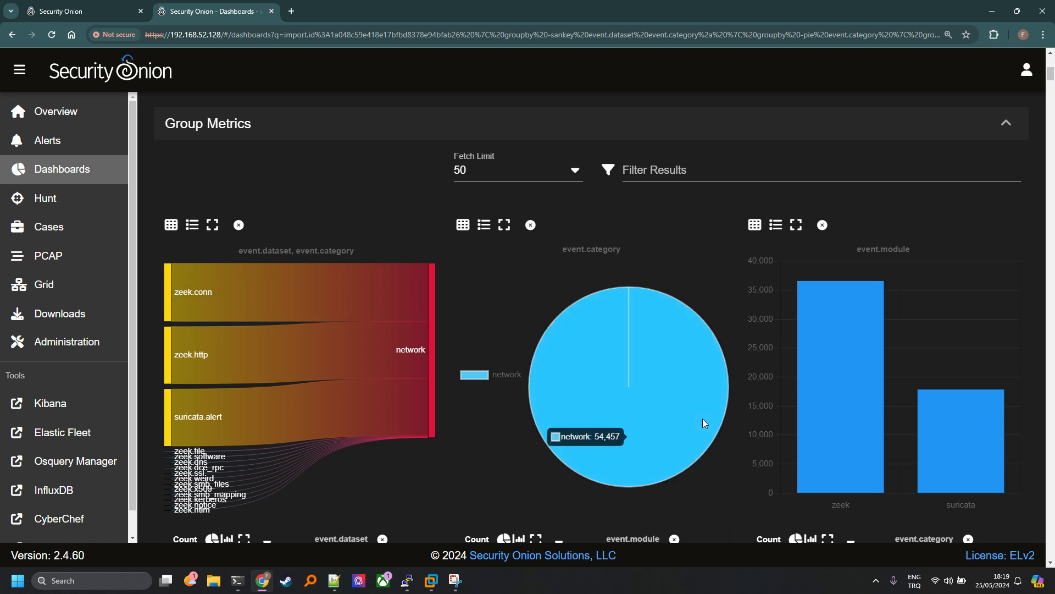
{"action": "scroll", "coordinate": [516, 352], "scroll_direction": "down", "scroll_amount": 2}
{"action": "scroll", "coordinate": [516, 355], "scroll_direction": "down", "scroll_amount": 1}
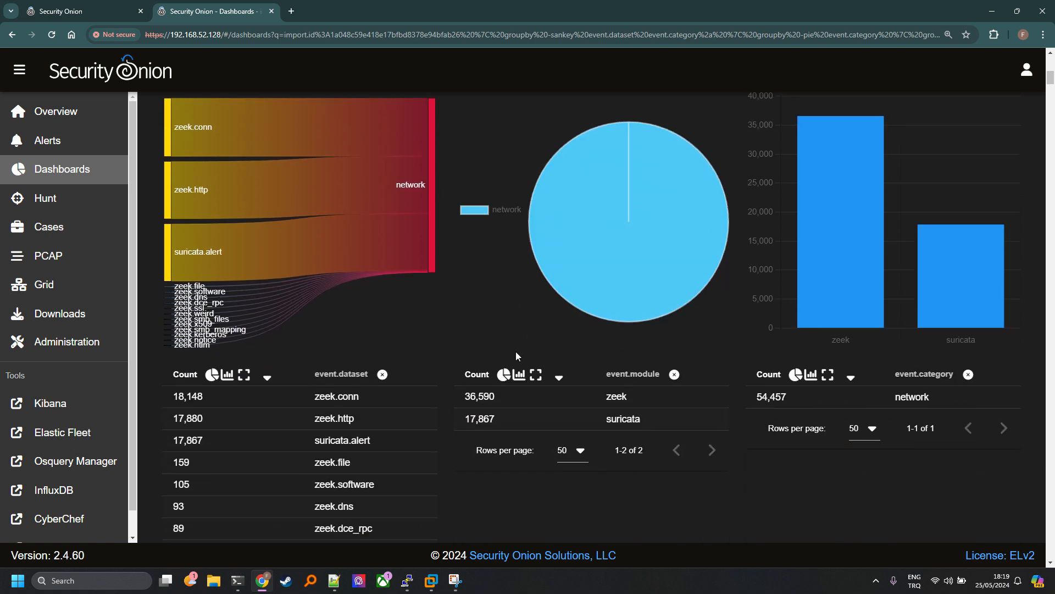
{"action": "mouse_move", "coordinate": [183, 245]}
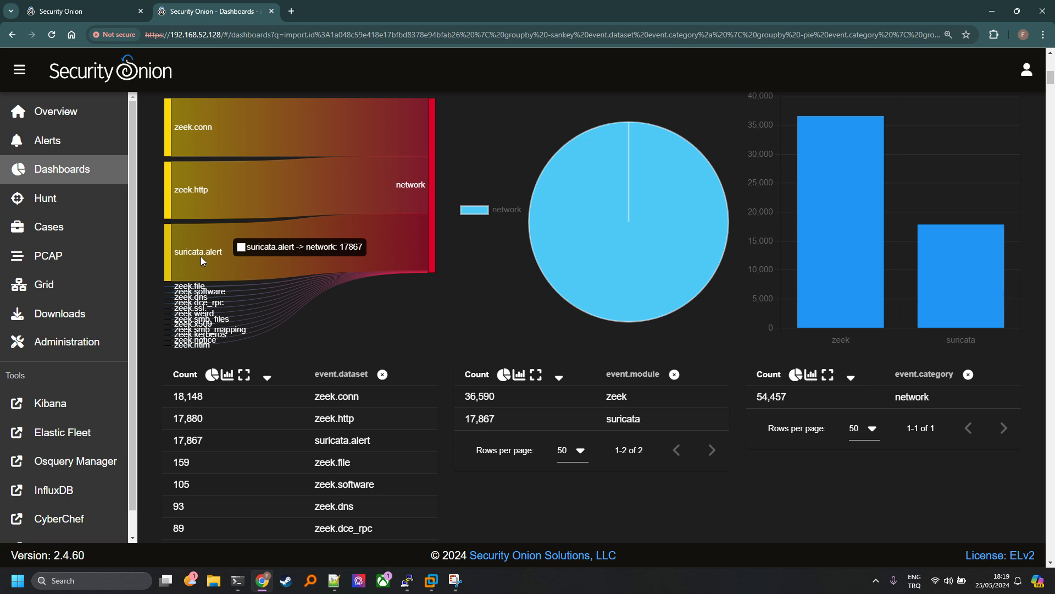
{"action": "left_click", "coordinate": [409, 583]}
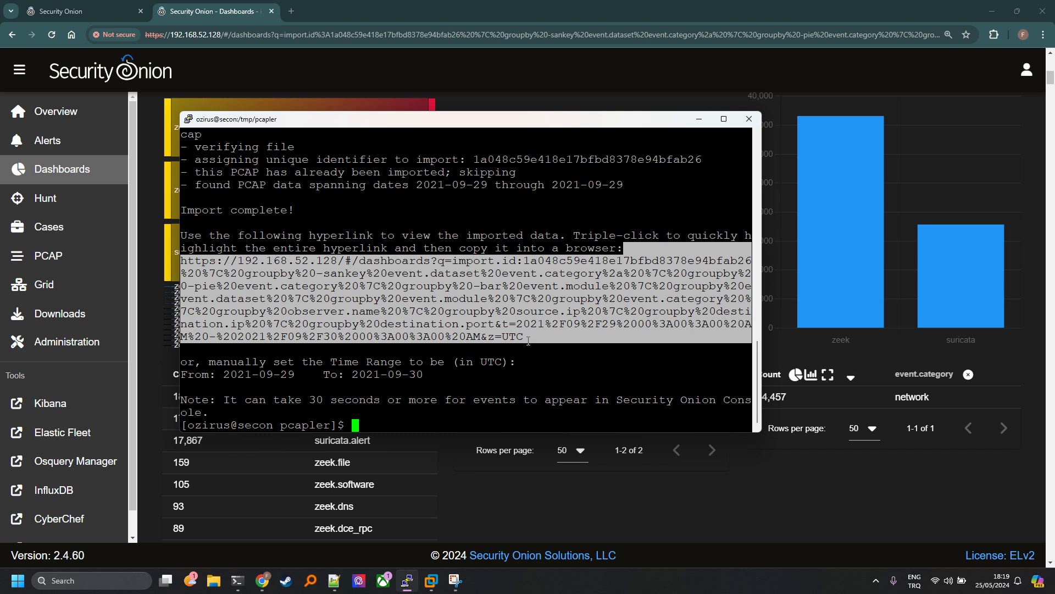
{"action": "left_click", "coordinate": [208, 15]}
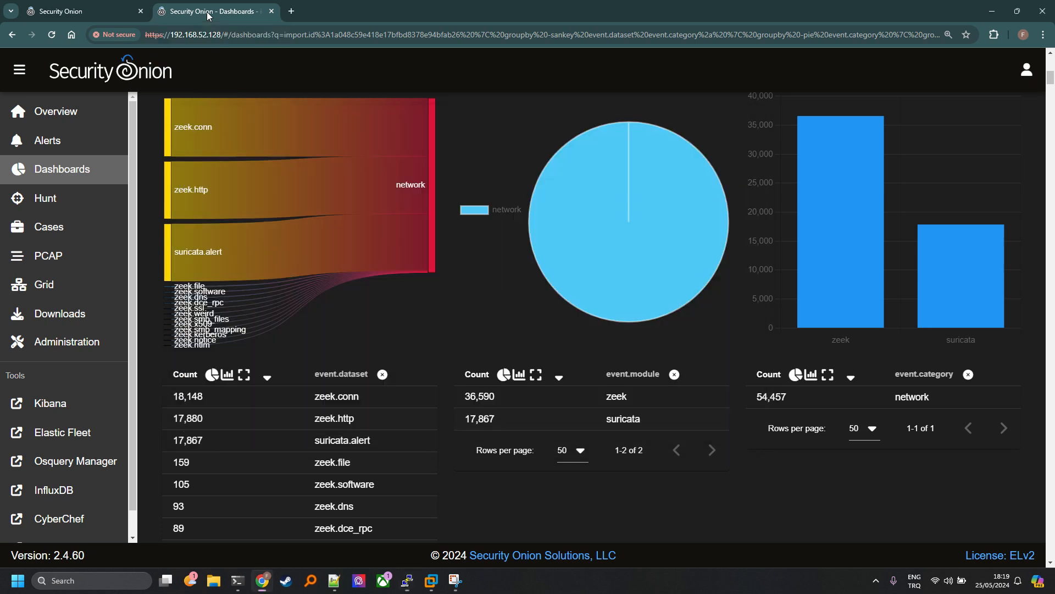
{"action": "mouse_move", "coordinate": [418, 153]}
{"action": "left_click", "coordinate": [406, 580]}
{"action": "left_click", "coordinate": [190, 7]}
{"action": "scroll", "coordinate": [256, 344], "scroll_direction": "up", "scroll_amount": 8}
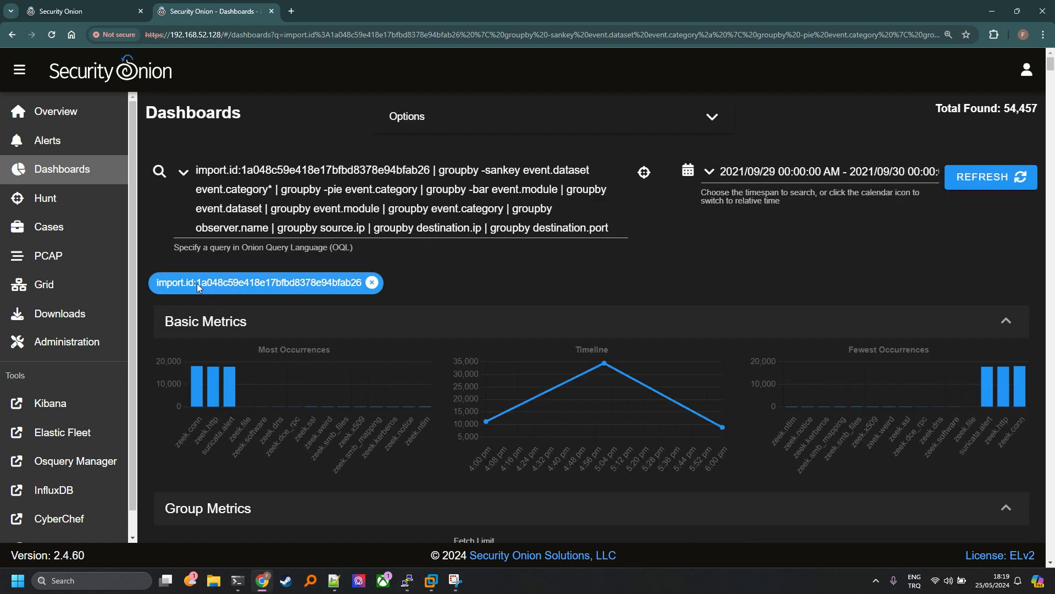
{"action": "left_click_drag", "start_coordinate": [197, 282], "coordinate": [300, 283]}
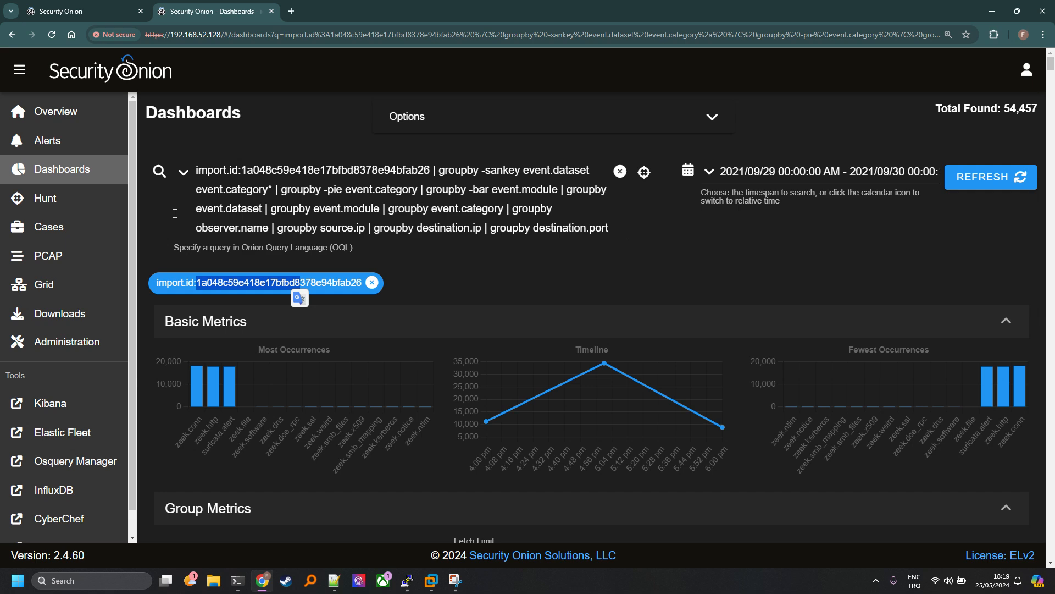
Step: Filter the dashboard to include only Suricata alerts, using the suricata.alert entry of the event.dataset table
{"action": "scroll", "coordinate": [190, 257], "scroll_direction": "down", "scroll_amount": 6}
{"action": "scroll", "coordinate": [190, 258], "scroll_direction": "down", "scroll_amount": 6}
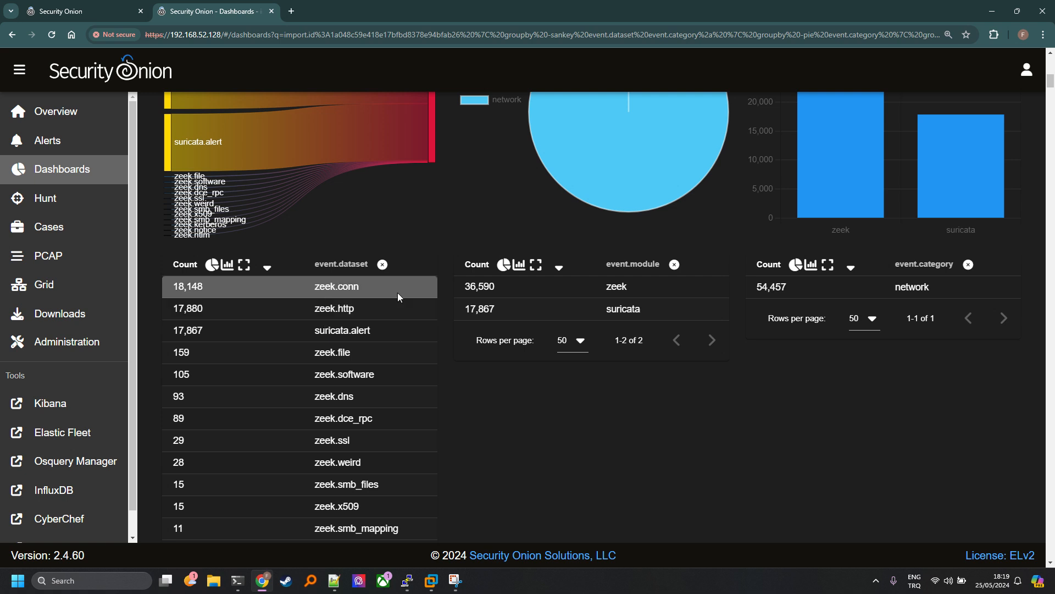
{"action": "scroll", "coordinate": [398, 293], "scroll_direction": "down", "scroll_amount": 1}
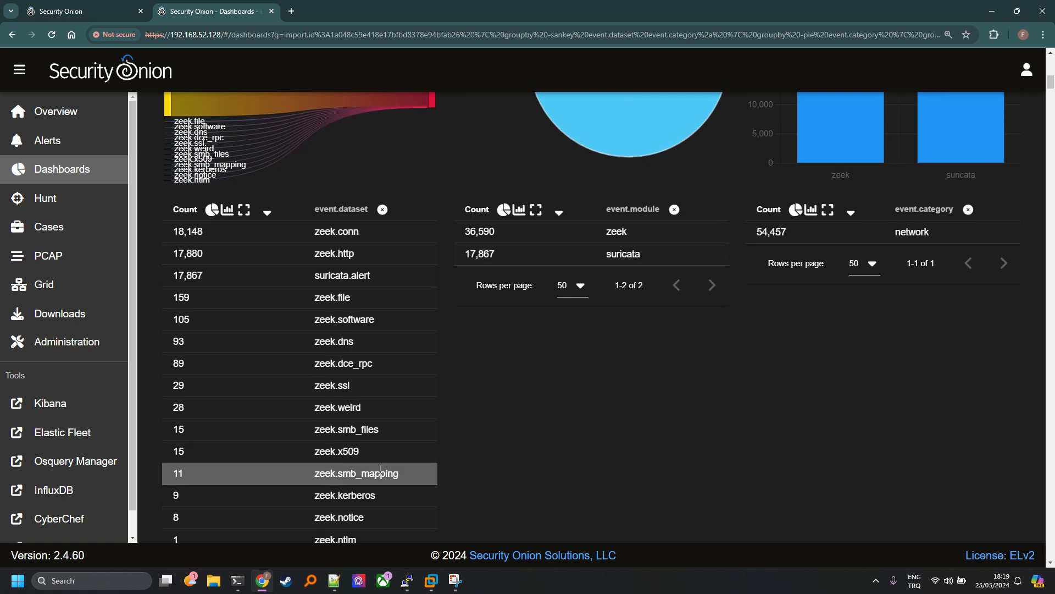
{"action": "scroll", "coordinate": [399, 509], "scroll_direction": "down", "scroll_amount": 1}
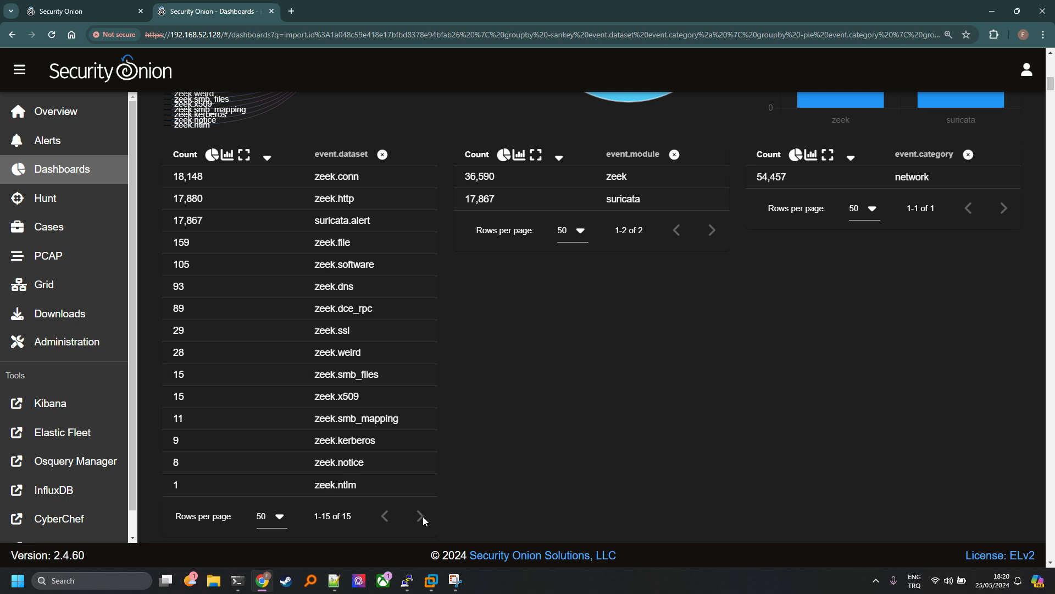
{"action": "scroll", "coordinate": [347, 270], "scroll_direction": "up", "scroll_amount": 1}
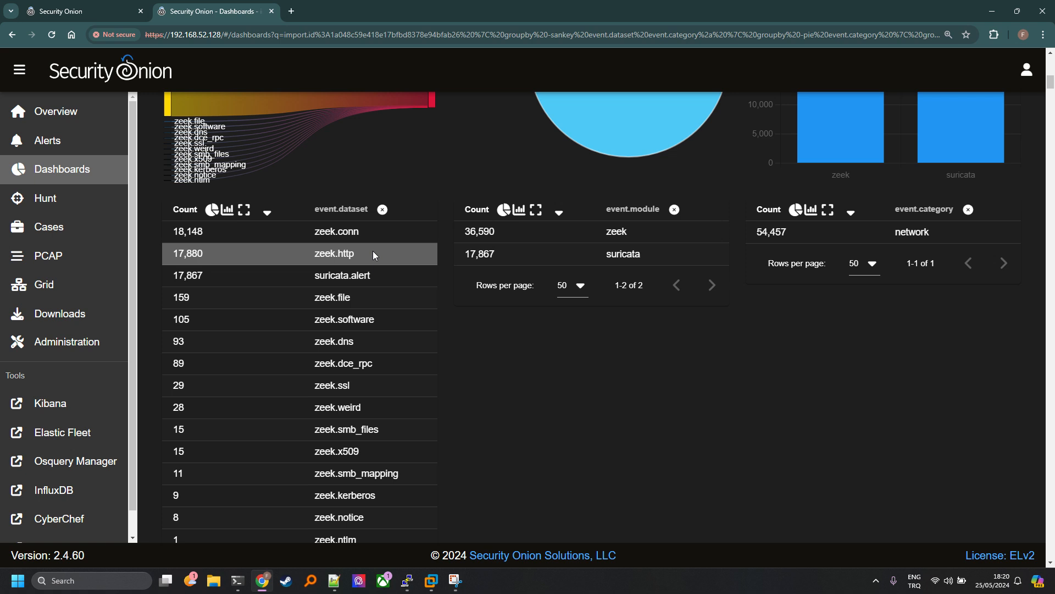
{"action": "right_click", "coordinate": [335, 272]}
{"action": "key", "text": "Escape"}
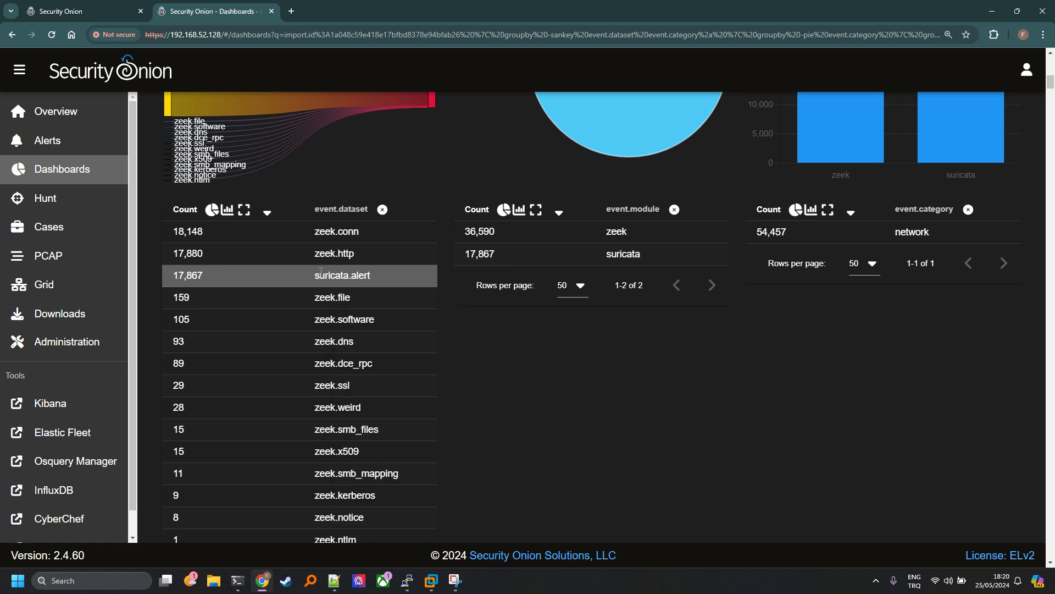
{"action": "left_click", "coordinate": [321, 272]}
{"action": "key", "text": "Escape"}
{"action": "left_click", "coordinate": [344, 277]}
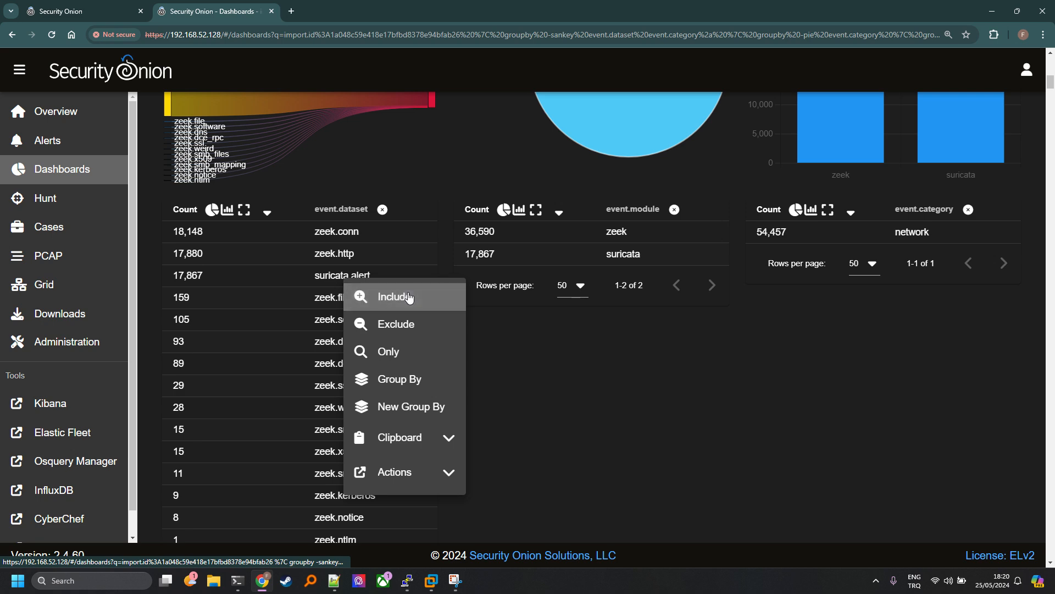
{"action": "left_click", "coordinate": [407, 298]}
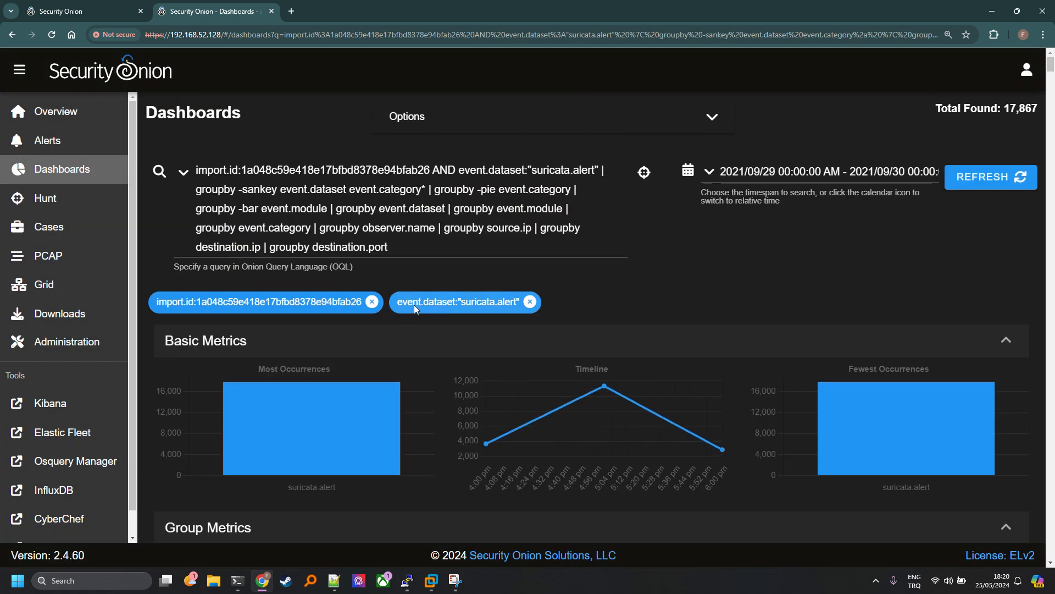
Step: Reduce the page zoom and expand the details of the 16:39:55.723 Cobalt Strike beacon alert down to its decoded network data
{"action": "scroll", "coordinate": [548, 366], "scroll_direction": "down", "scroll_amount": 15}
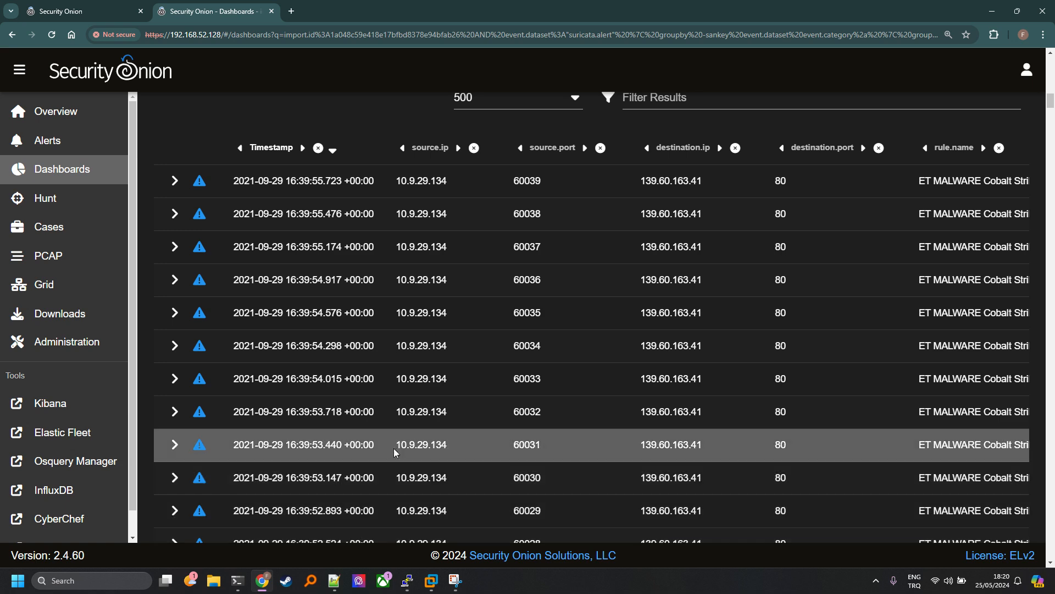
{"action": "key", "text": "ctrl+minus"}
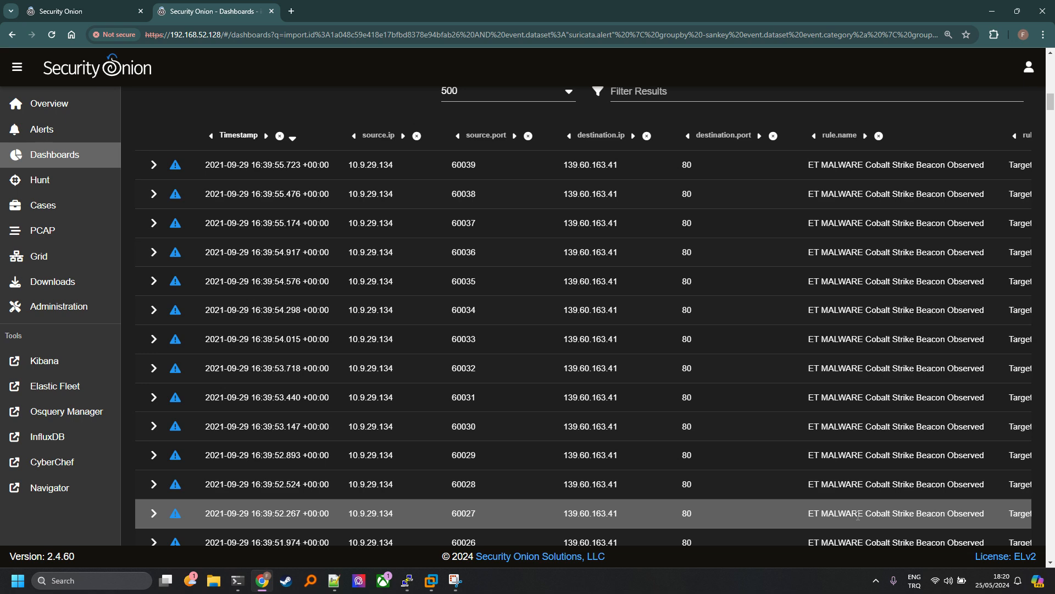
{"action": "left_click", "coordinate": [153, 165]}
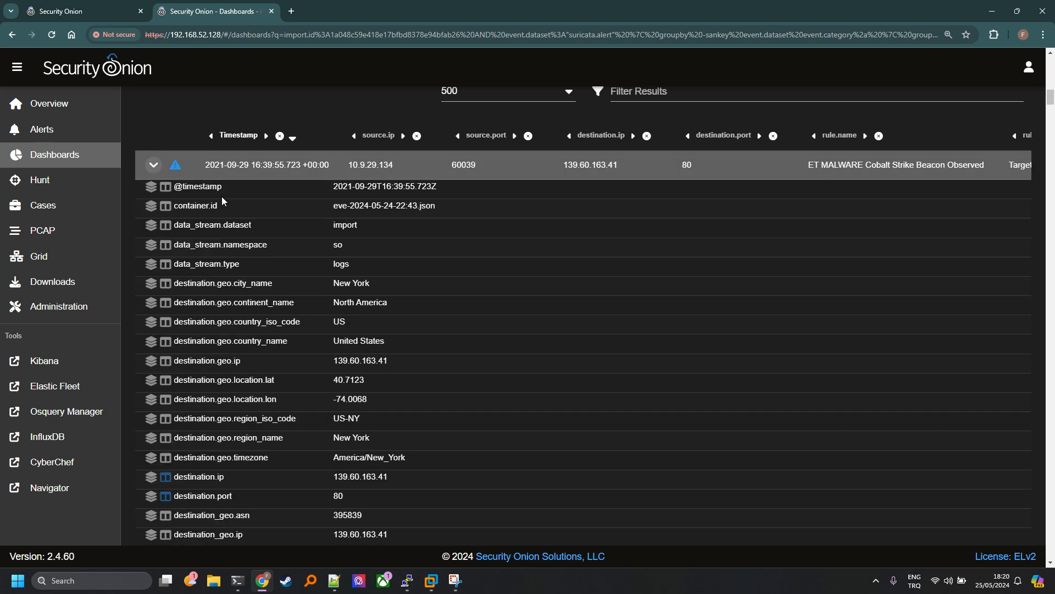
{"action": "scroll", "coordinate": [308, 231], "scroll_direction": "down", "scroll_amount": 12}
{"action": "scroll", "coordinate": [395, 270], "scroll_direction": "down", "scroll_amount": 5}
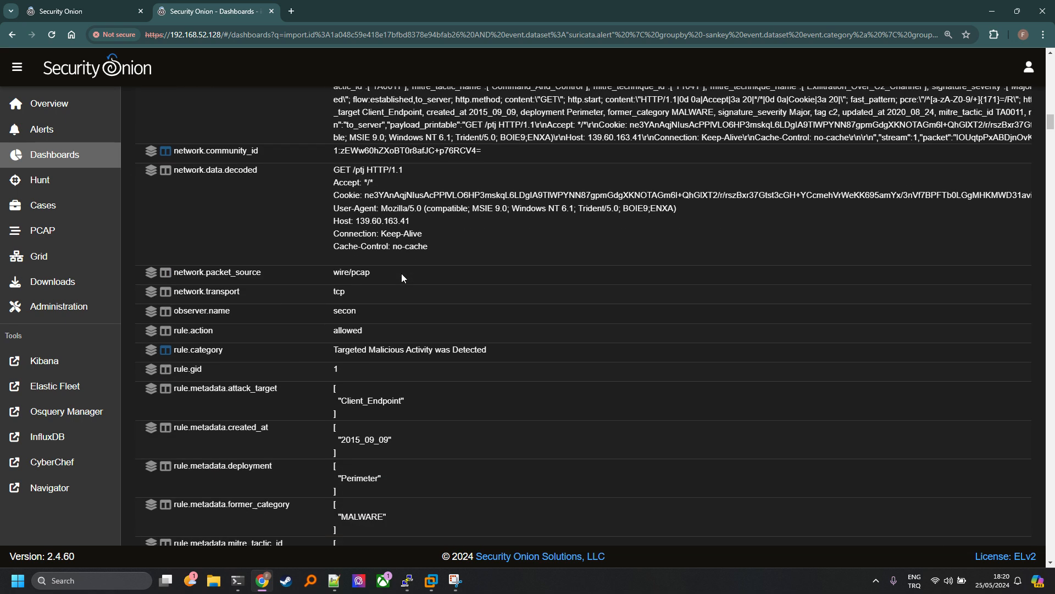
Step: Pivot from the alert's network.data.decoded field to its PCAP transcript
{"action": "left_click", "coordinate": [346, 195]}
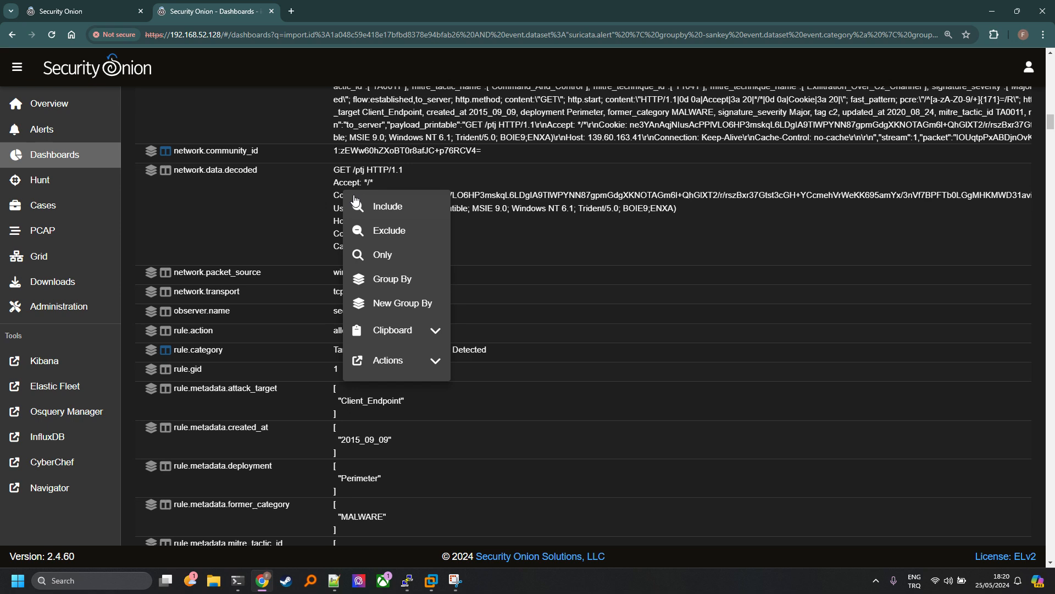
{"action": "left_click", "coordinate": [413, 366]}
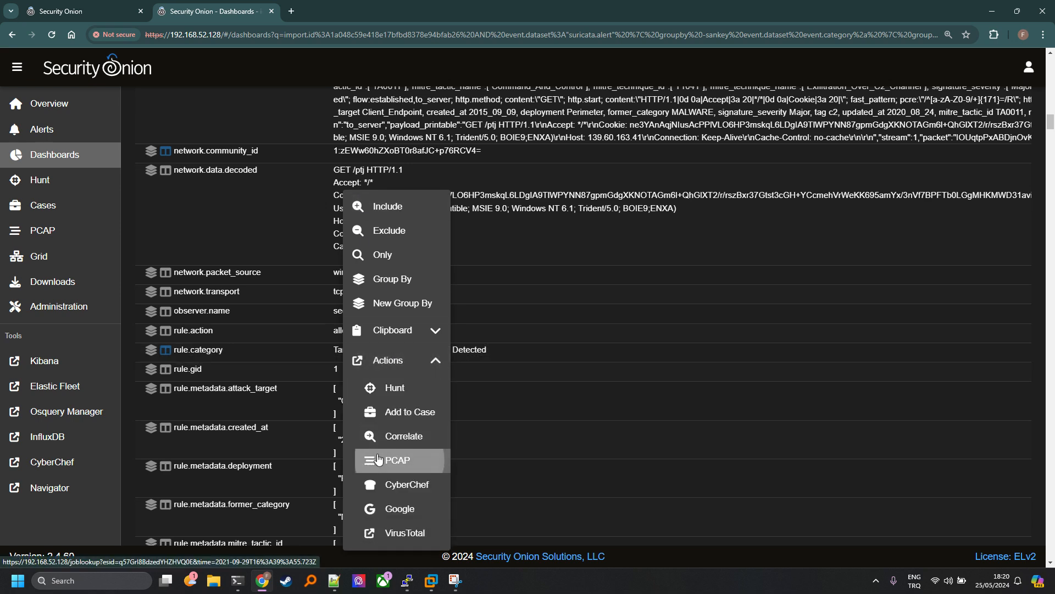
{"action": "left_click", "coordinate": [380, 454]}
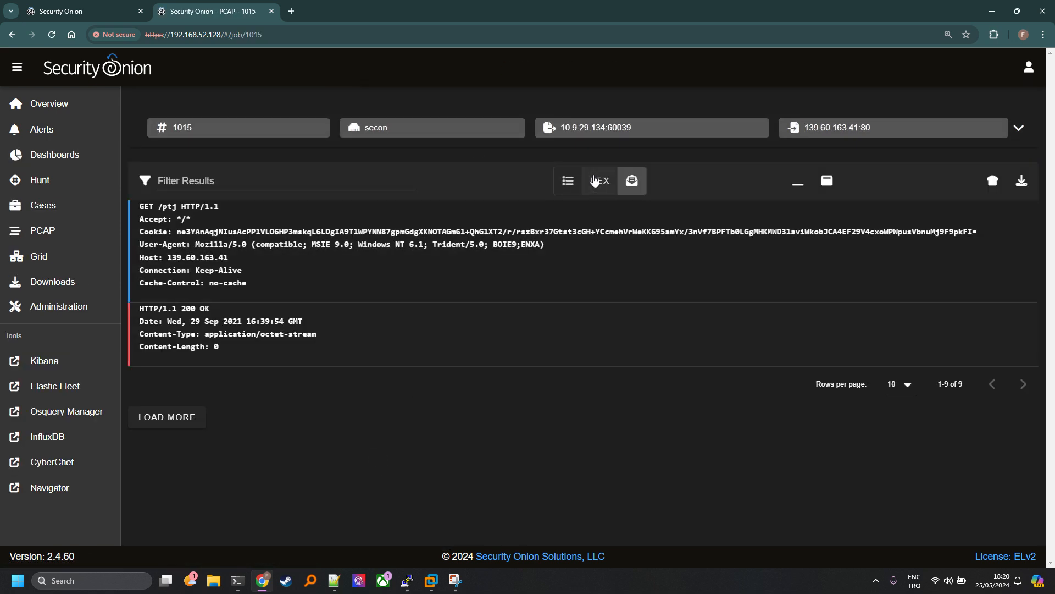
Step: Examine the GET request, its cookie and the server's response headers in the PCAP transcript
{"action": "left_click", "coordinate": [598, 183]}
{"action": "left_click", "coordinate": [632, 181]}
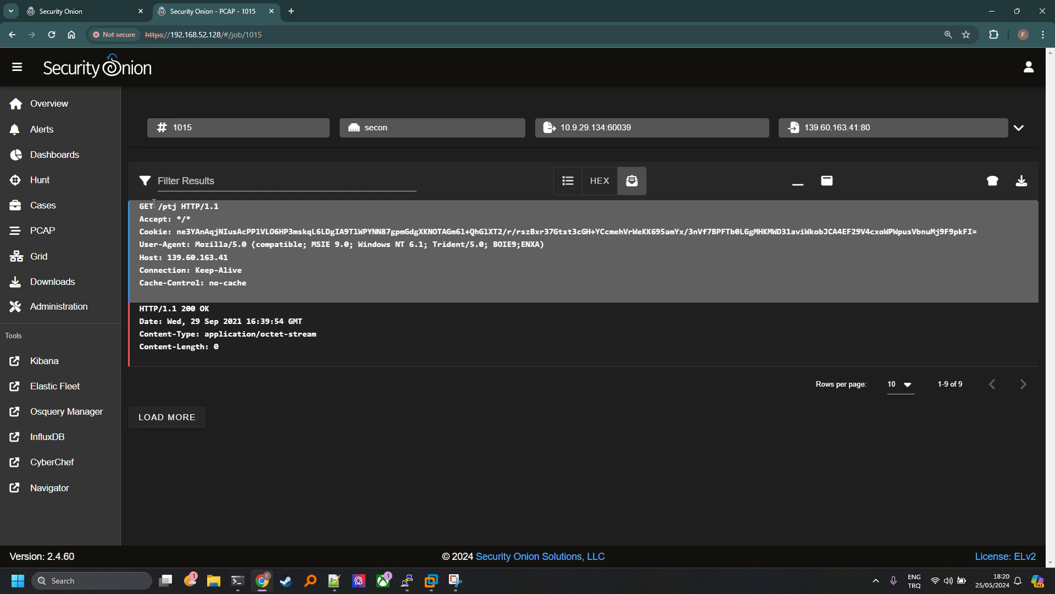
{"action": "left_click_drag", "start_coordinate": [141, 205], "coordinate": [172, 205]}
{"action": "left_click", "coordinate": [160, 257]}
{"action": "left_click_drag", "start_coordinate": [173, 230], "coordinate": [621, 220]}
{"action": "left_click", "coordinate": [739, 264]}
{"action": "left_click_drag", "start_coordinate": [242, 350], "coordinate": [176, 330]}
{"action": "left_click", "coordinate": [473, 411]}
Step: Save the job's packet capture to the Desktop as sensoroni_secon_1015.pcap and view its packets briefly in Wireshark
{"action": "left_click", "coordinate": [1021, 183]}
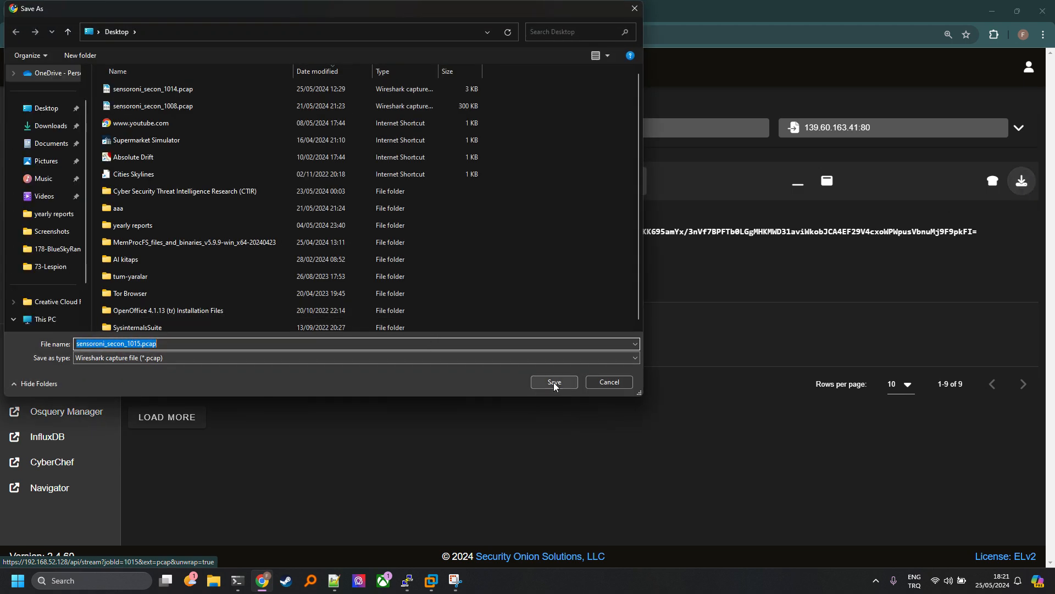
{"action": "left_click", "coordinate": [552, 382]}
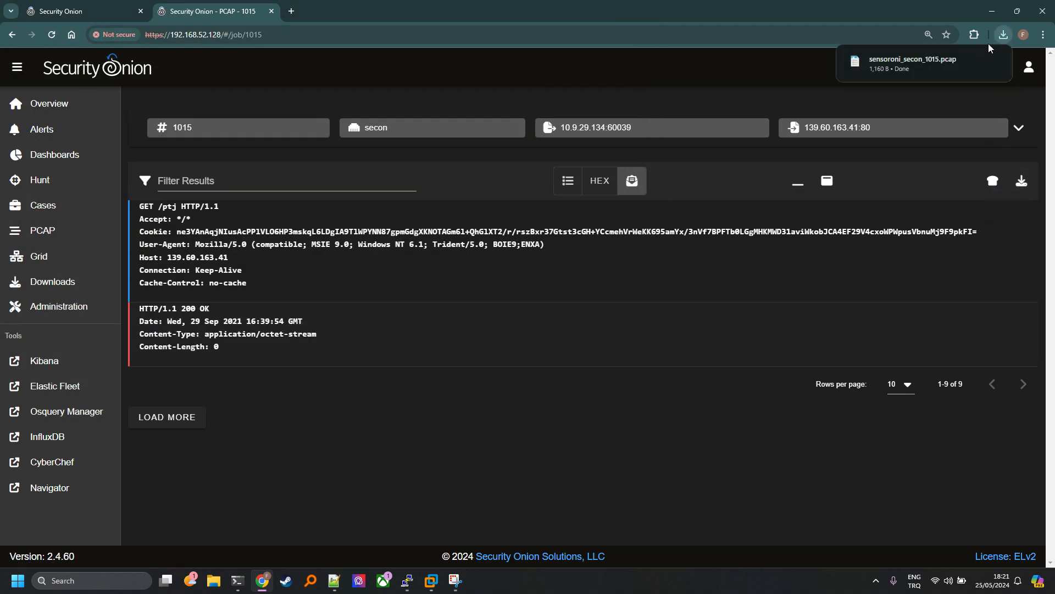
{"action": "left_click", "coordinate": [925, 71]}
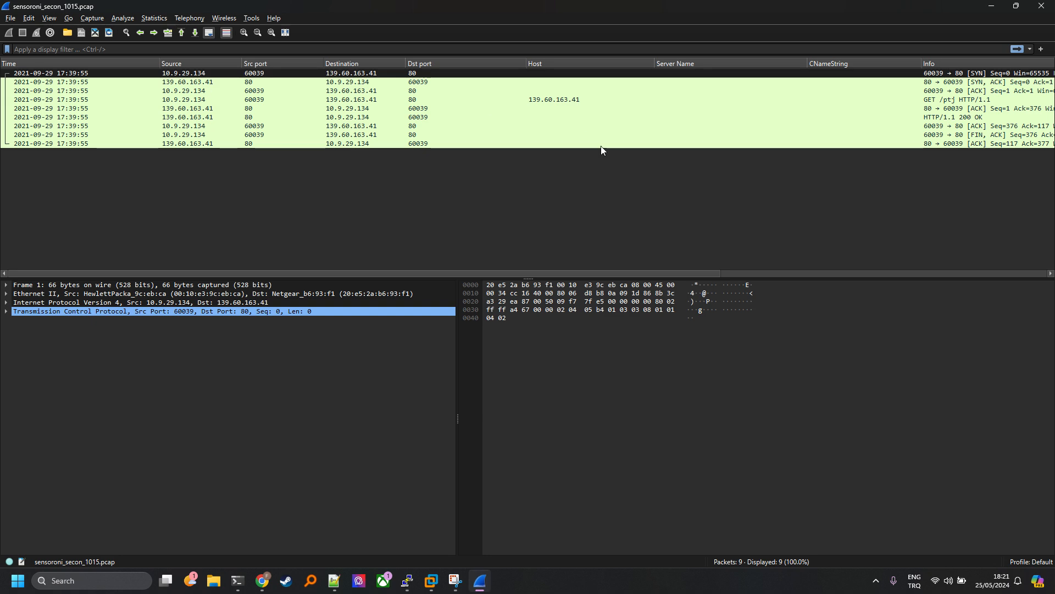
{"action": "left_click", "coordinate": [991, 7]}
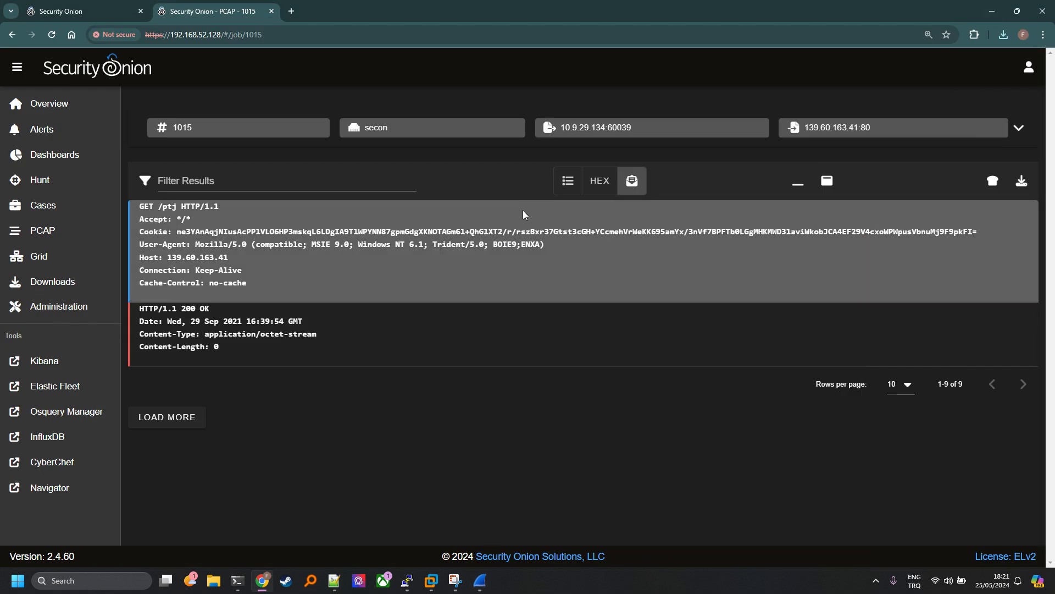
Step: Return to the Suricata alerts dashboard in the browser and expand the 16:39:51.282 Cobalt Strike beacon alert in the events table
{"action": "left_click", "coordinate": [13, 36]}
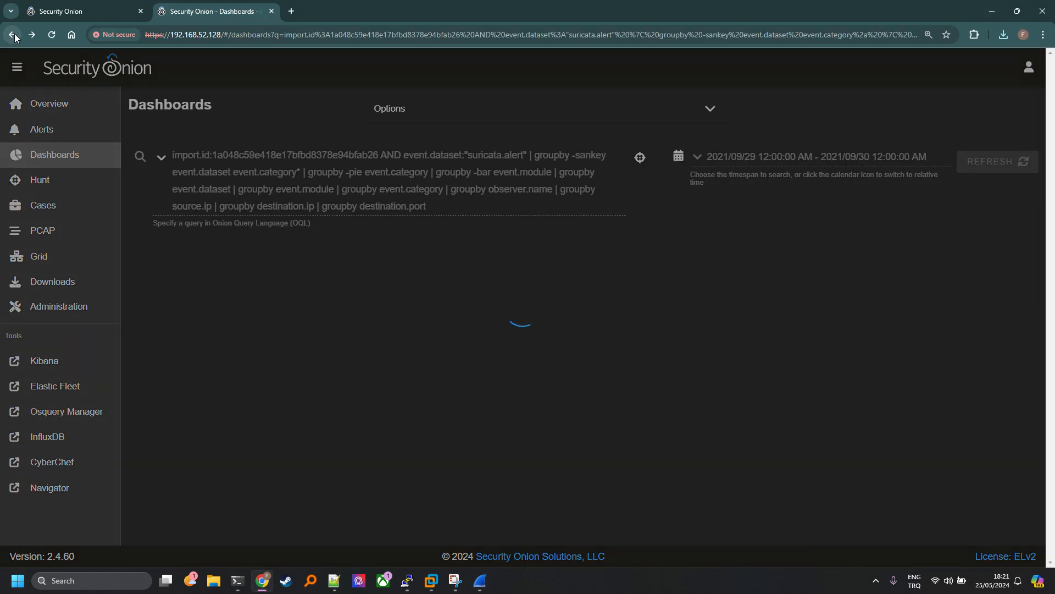
{"action": "scroll", "coordinate": [564, 266], "scroll_direction": "down", "scroll_amount": 10}
{"action": "scroll", "coordinate": [563, 265], "scroll_direction": "down", "scroll_amount": 5}
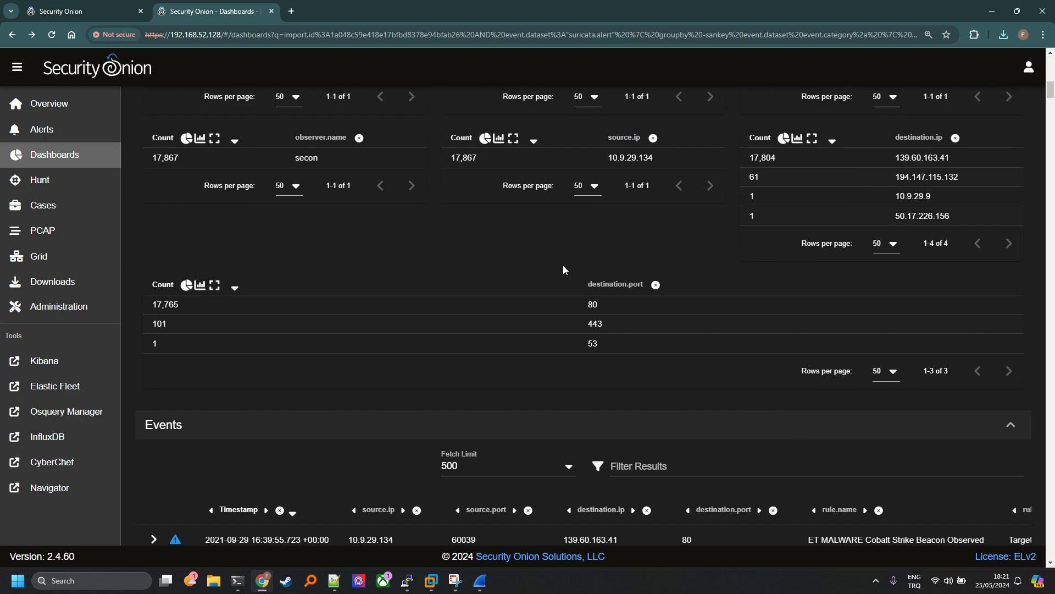
{"action": "scroll", "coordinate": [566, 265], "scroll_direction": "up", "scroll_amount": 8}
{"action": "scroll", "coordinate": [566, 272], "scroll_direction": "down", "scroll_amount": 9}
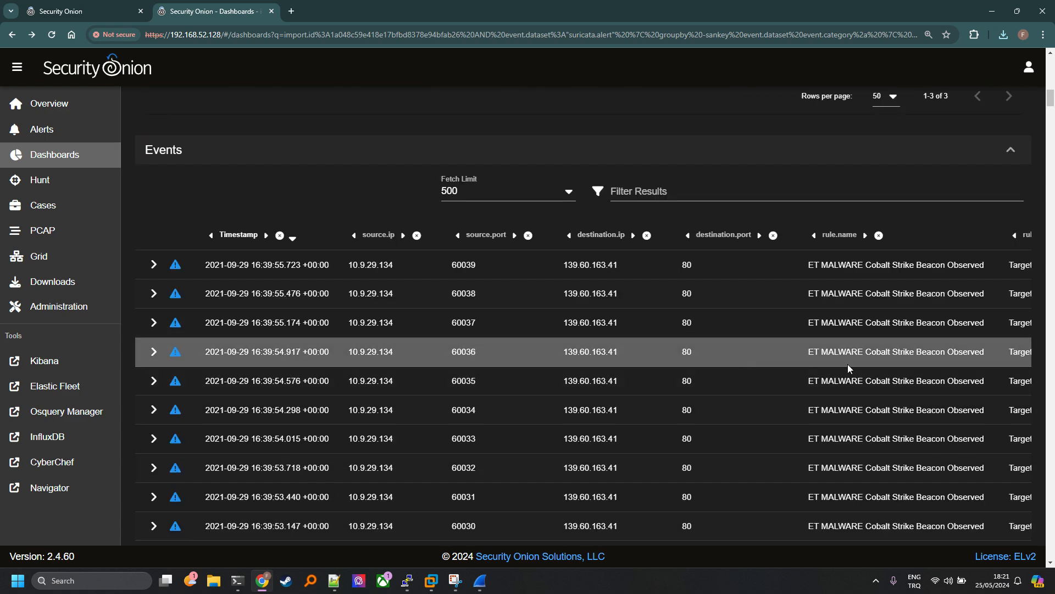
{"action": "scroll", "coordinate": [751, 414], "scroll_direction": "down", "scroll_amount": 5}
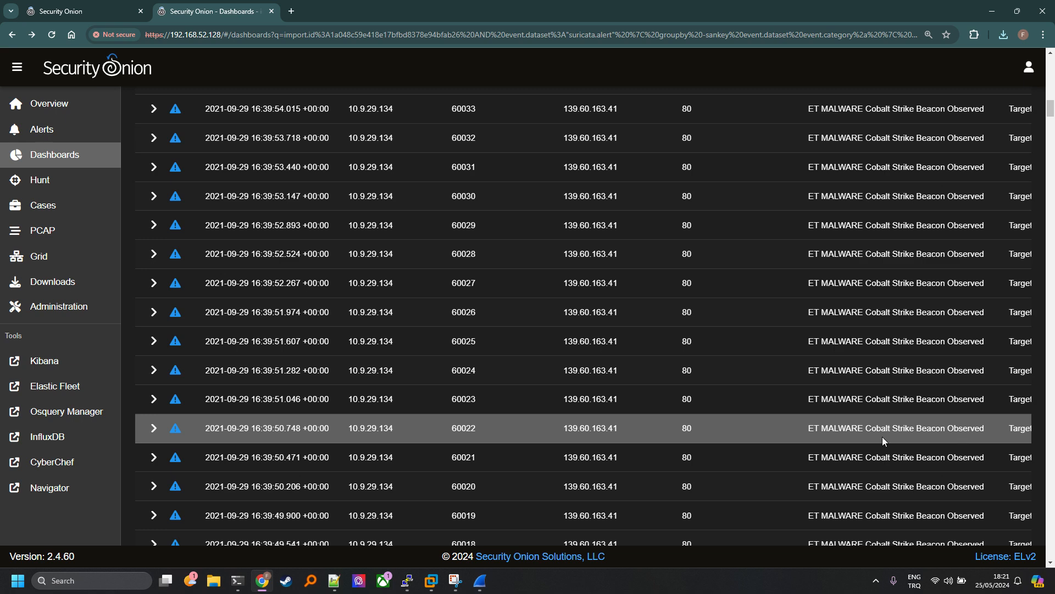
{"action": "left_click", "coordinate": [154, 370]}
Step: Examine the expanded alert's destination geolocation, organization and event fields
{"action": "scroll", "coordinate": [428, 377], "scroll_direction": "down", "scroll_amount": 7}
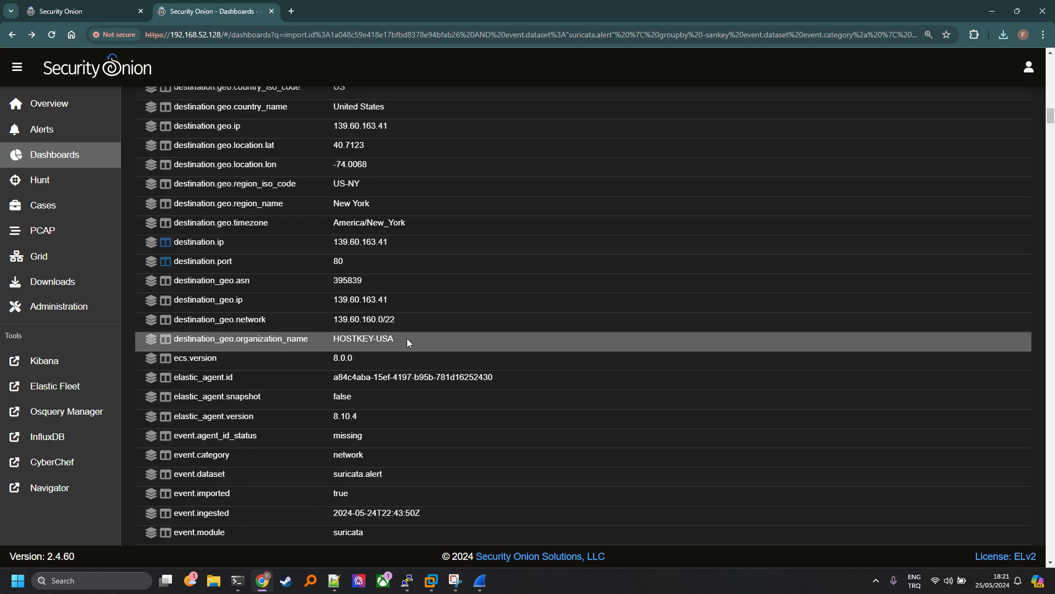
{"action": "scroll", "coordinate": [407, 337], "scroll_direction": "down", "scroll_amount": 4}
{"action": "scroll", "coordinate": [406, 337], "scroll_direction": "up", "scroll_amount": 5}
{"action": "scroll", "coordinate": [379, 320], "scroll_direction": "up", "scroll_amount": 1}
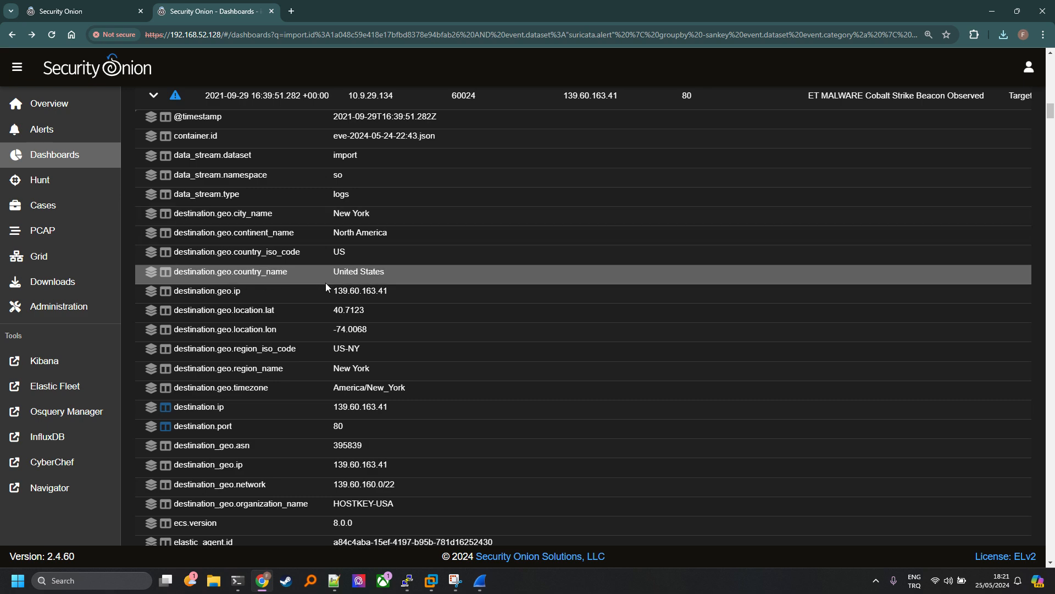
{"action": "scroll", "coordinate": [364, 292], "scroll_direction": "up", "scroll_amount": 2}
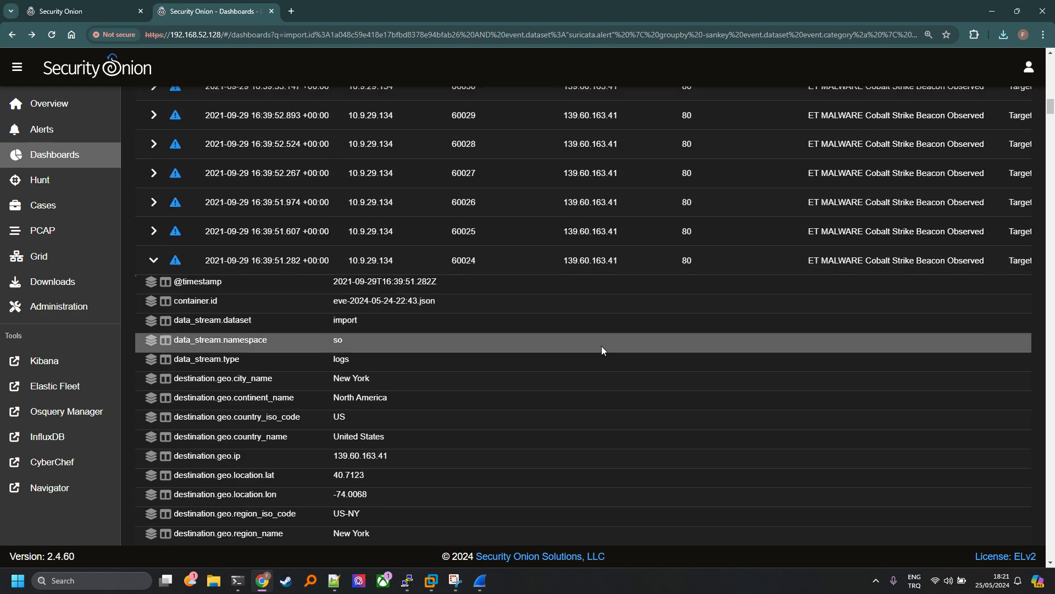
{"action": "scroll", "coordinate": [508, 377], "scroll_direction": "down", "scroll_amount": 1}
{"action": "scroll", "coordinate": [484, 368], "scroll_direction": "down", "scroll_amount": 5}
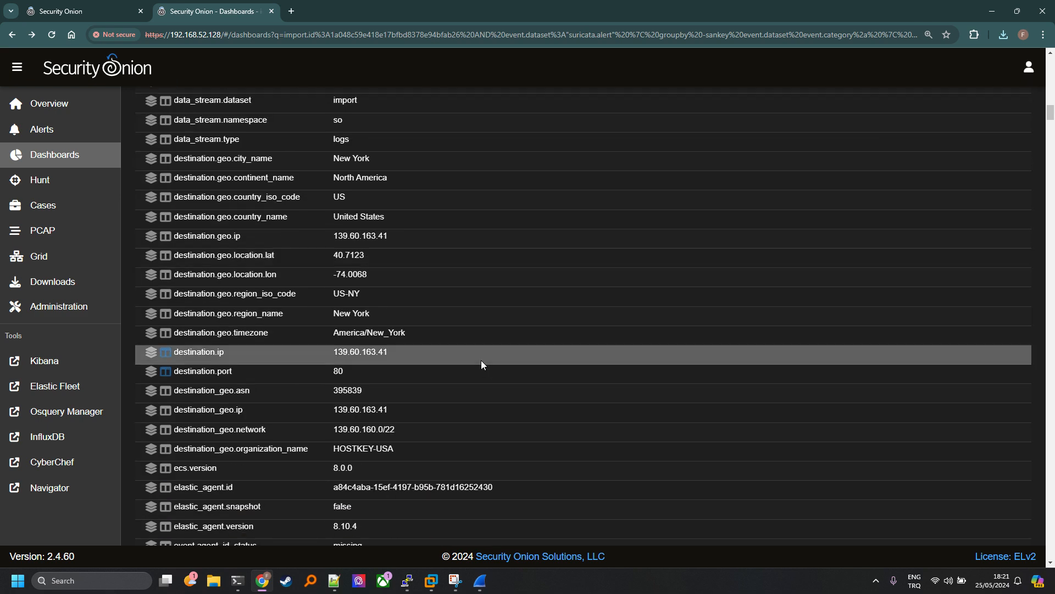
{"action": "scroll", "coordinate": [482, 362], "scroll_direction": "down", "scroll_amount": 3}
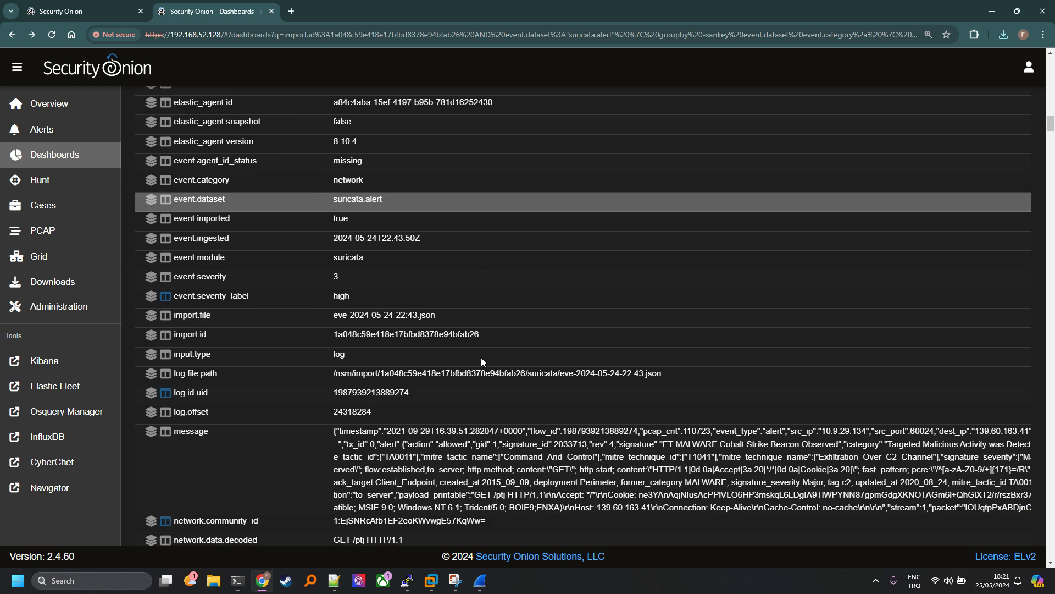
{"action": "scroll", "coordinate": [482, 361], "scroll_direction": "up", "scroll_amount": 4}
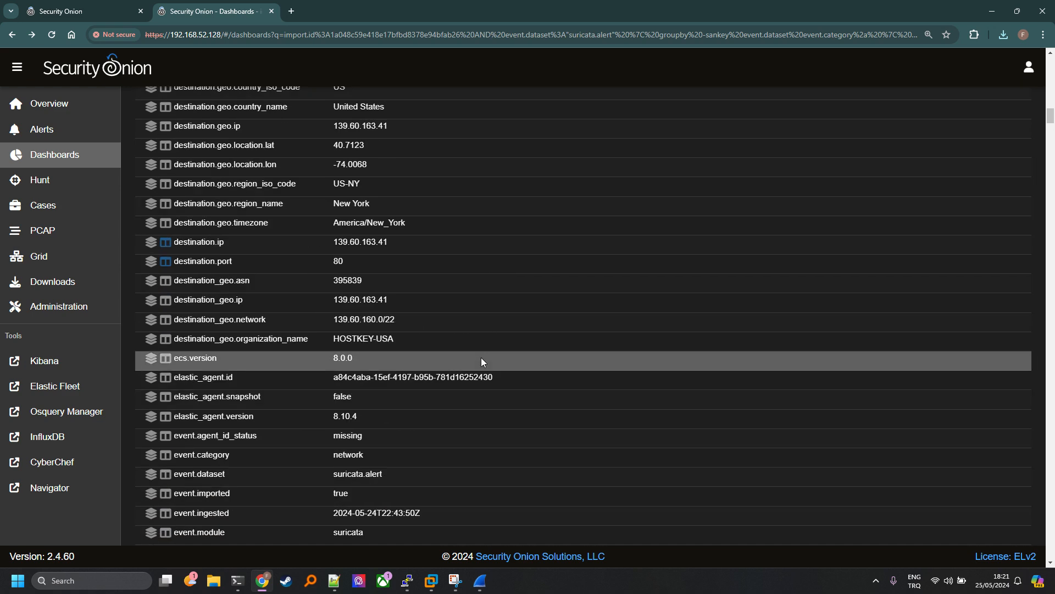
{"action": "scroll", "coordinate": [482, 361], "scroll_direction": "up", "scroll_amount": 3}
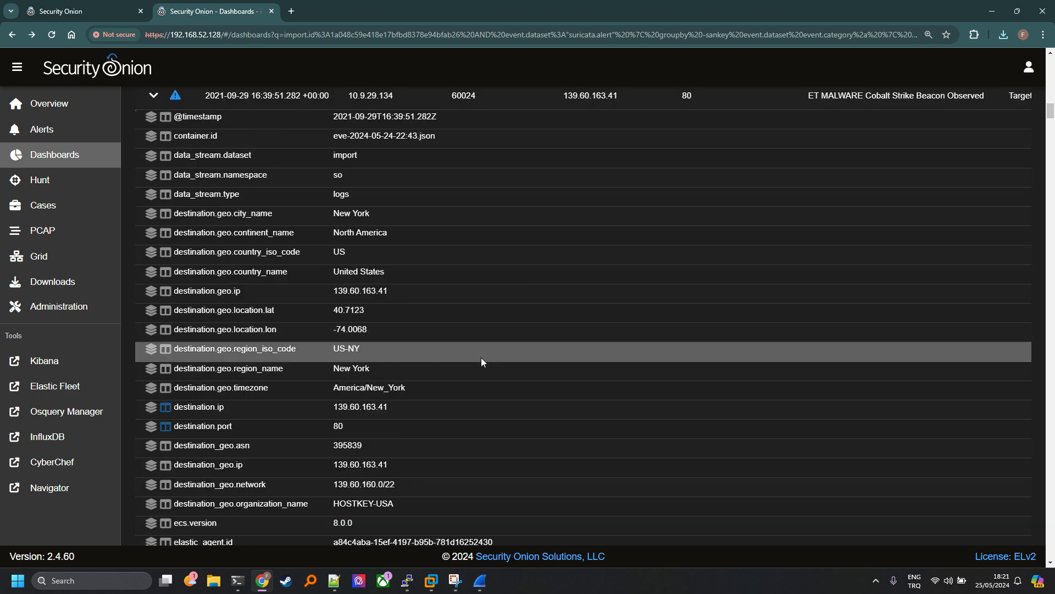
{"action": "scroll", "coordinate": [482, 361], "scroll_direction": "up", "scroll_amount": 2}
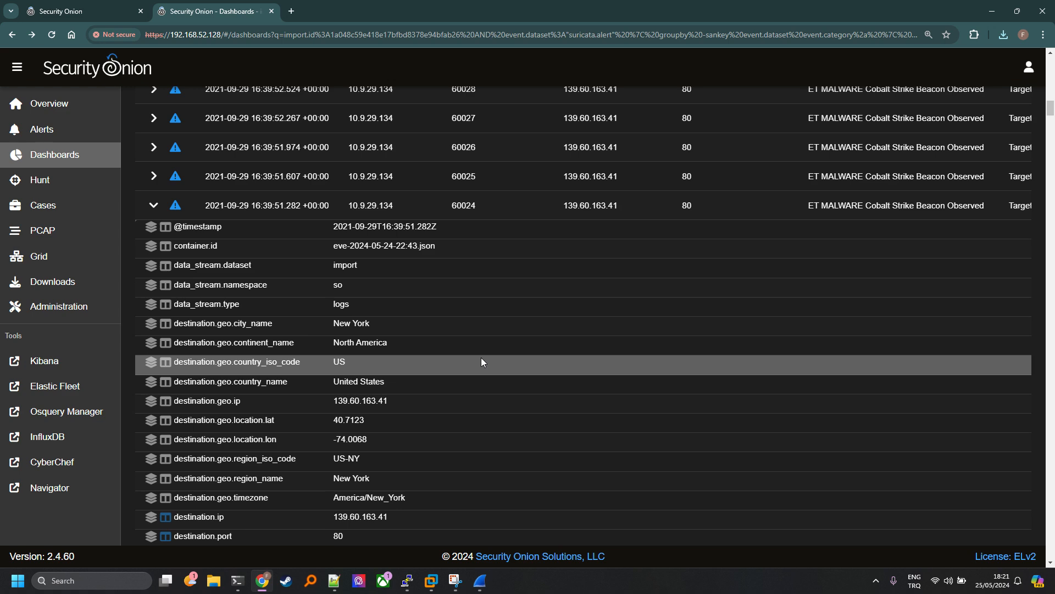
{"action": "scroll", "coordinate": [480, 357], "scroll_direction": "down", "scroll_amount": 3}
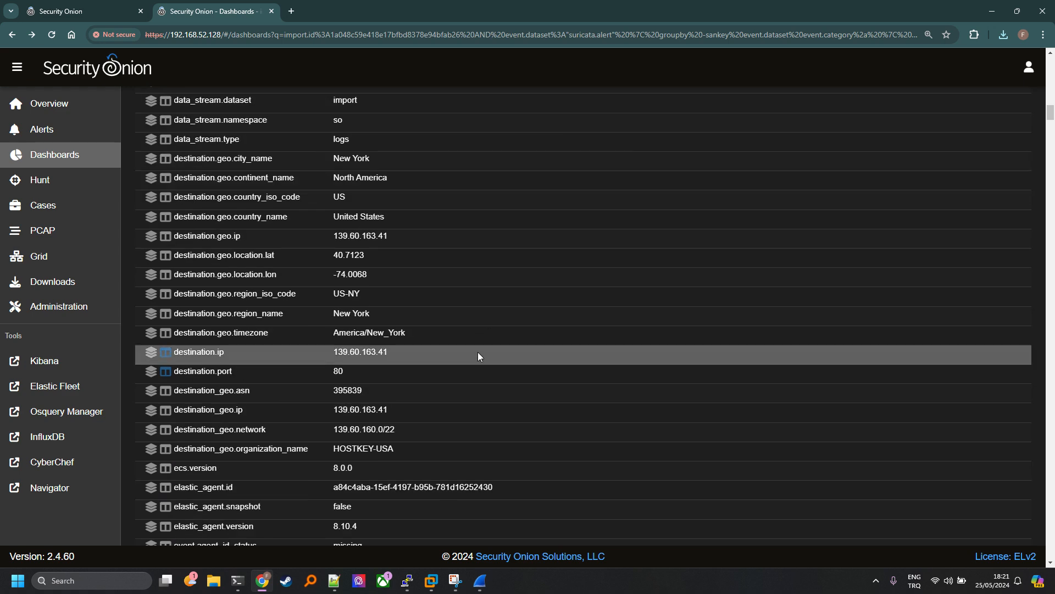
{"action": "scroll", "coordinate": [480, 348], "scroll_direction": "up", "scroll_amount": 3}
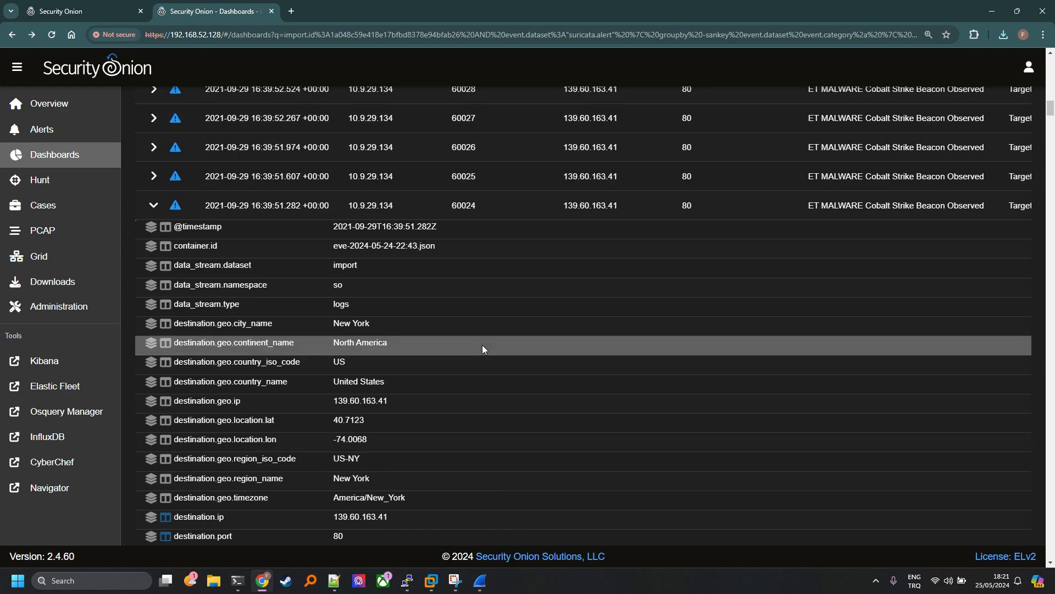
Step: Examine the alert's message, decoded network data, rule metadata with MITRE technique, and source fields
{"action": "scroll", "coordinate": [490, 340], "scroll_direction": "down", "scroll_amount": 7}
{"action": "scroll", "coordinate": [498, 338], "scroll_direction": "down", "scroll_amount": 3}
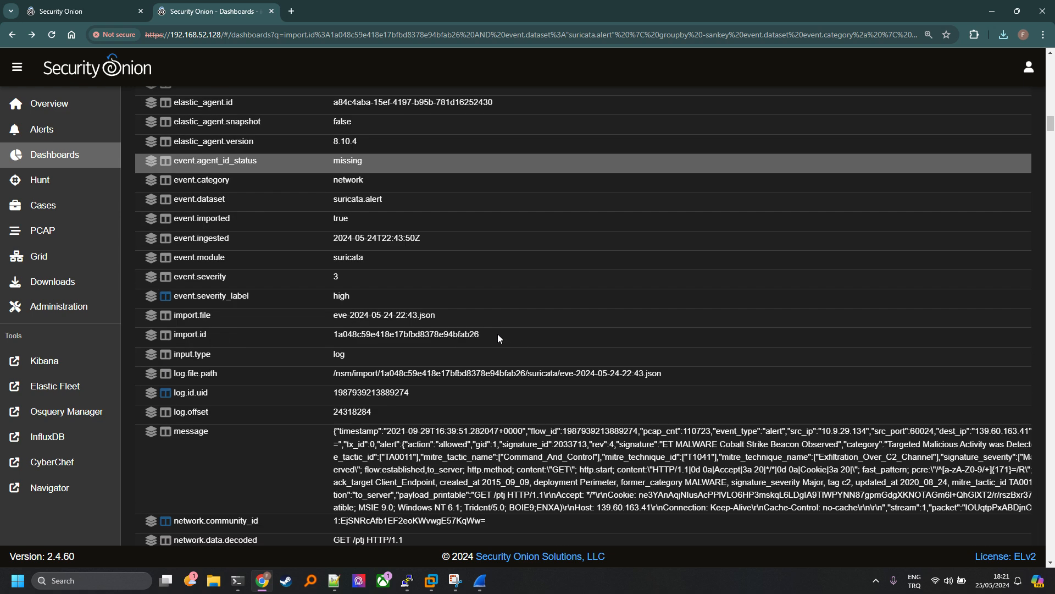
{"action": "scroll", "coordinate": [498, 335], "scroll_direction": "down", "scroll_amount": 3}
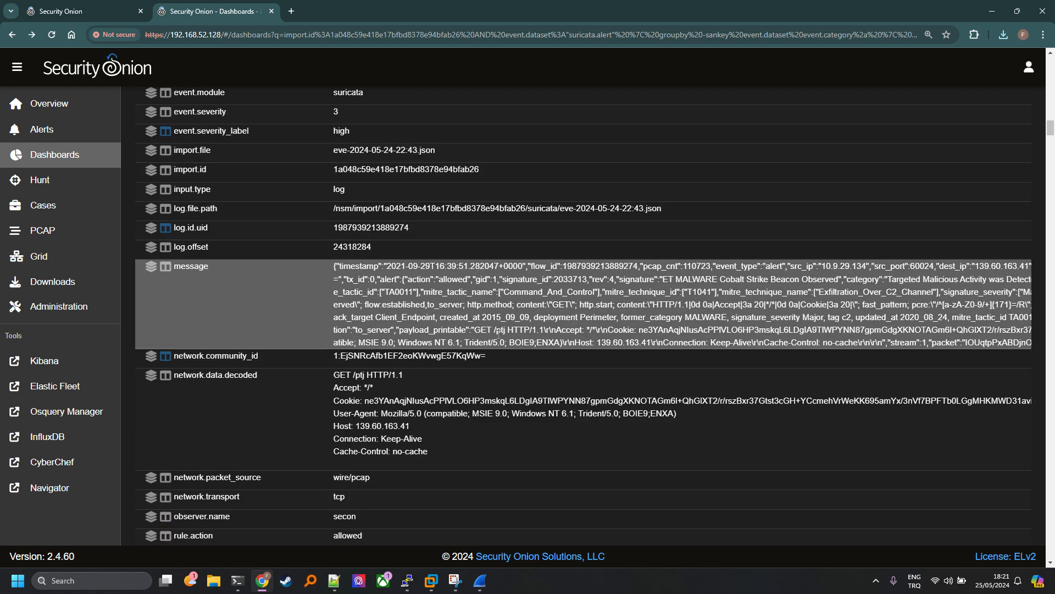
{"action": "scroll", "coordinate": [498, 333], "scroll_direction": "down", "scroll_amount": 3}
{"action": "scroll", "coordinate": [498, 335], "scroll_direction": "down", "scroll_amount": 9}
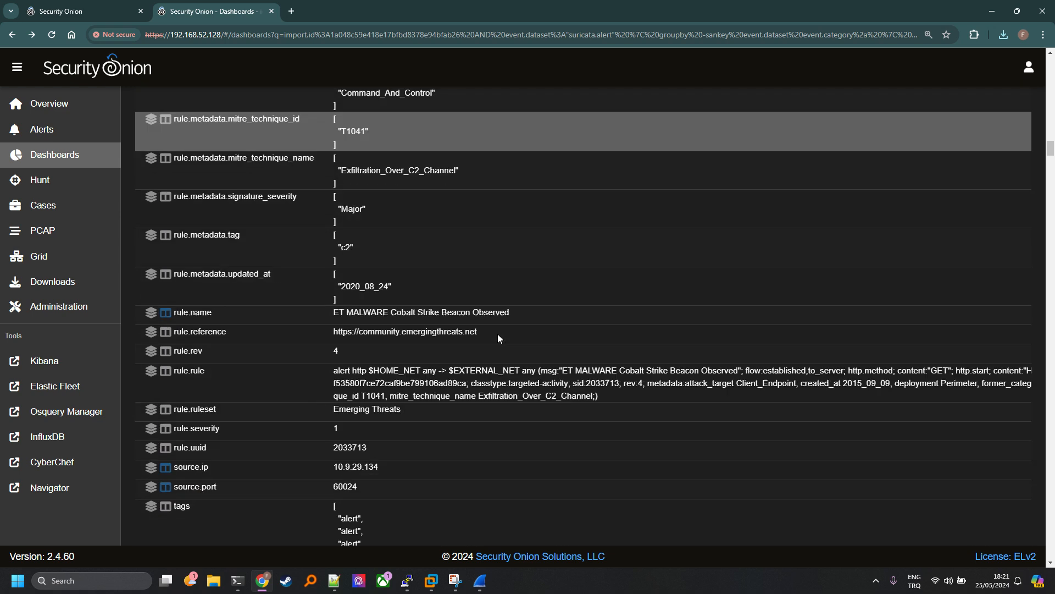
{"action": "scroll", "coordinate": [499, 337], "scroll_direction": "down", "scroll_amount": 3}
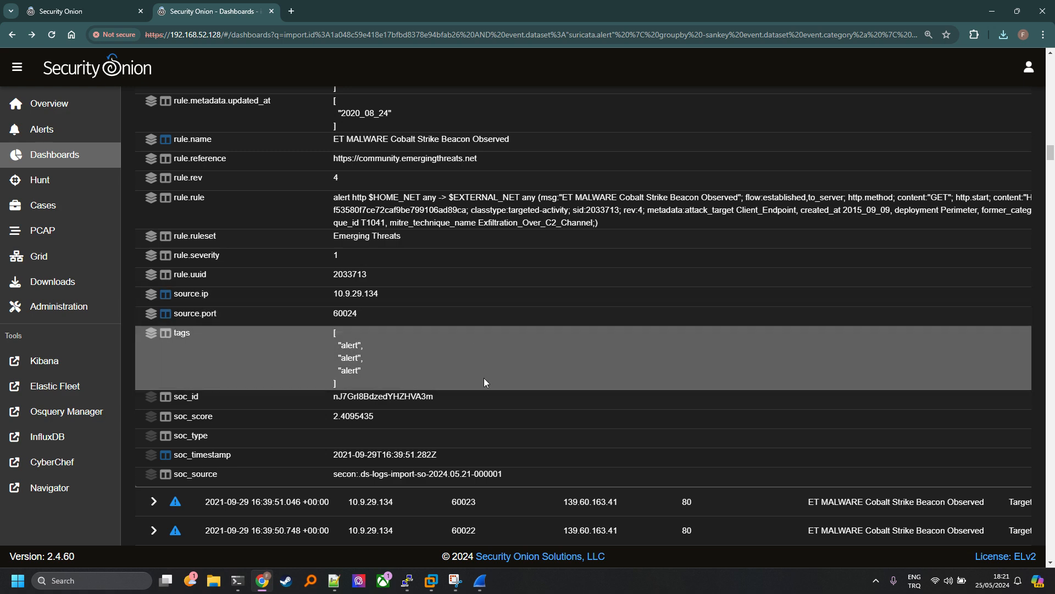
{"action": "scroll", "coordinate": [464, 411], "scroll_direction": "up", "scroll_amount": 10}
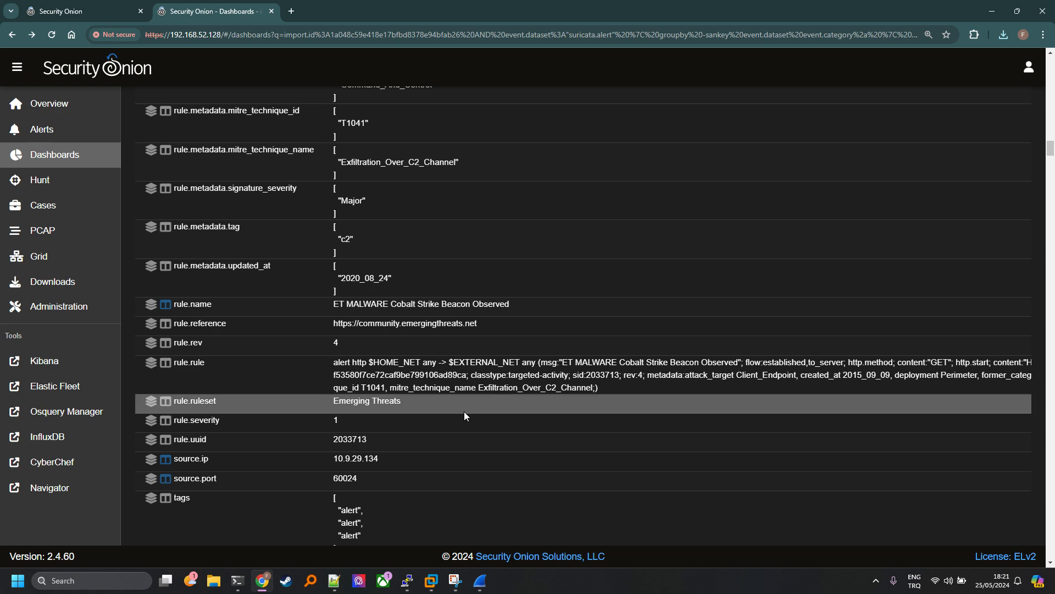
{"action": "scroll", "coordinate": [461, 397], "scroll_direction": "up", "scroll_amount": 5}
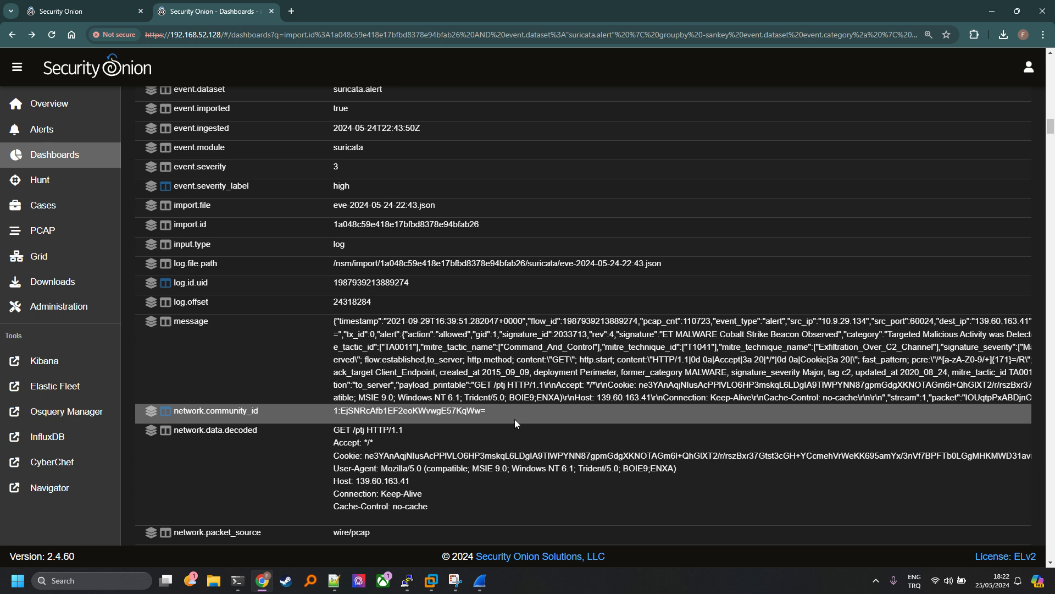
Step: Include the alert's network.community_id value as a dashboard filter and remove the event.dataset "suricata.alert" filter
{"action": "left_click_drag", "start_coordinate": [514, 419], "coordinate": [331, 416]}
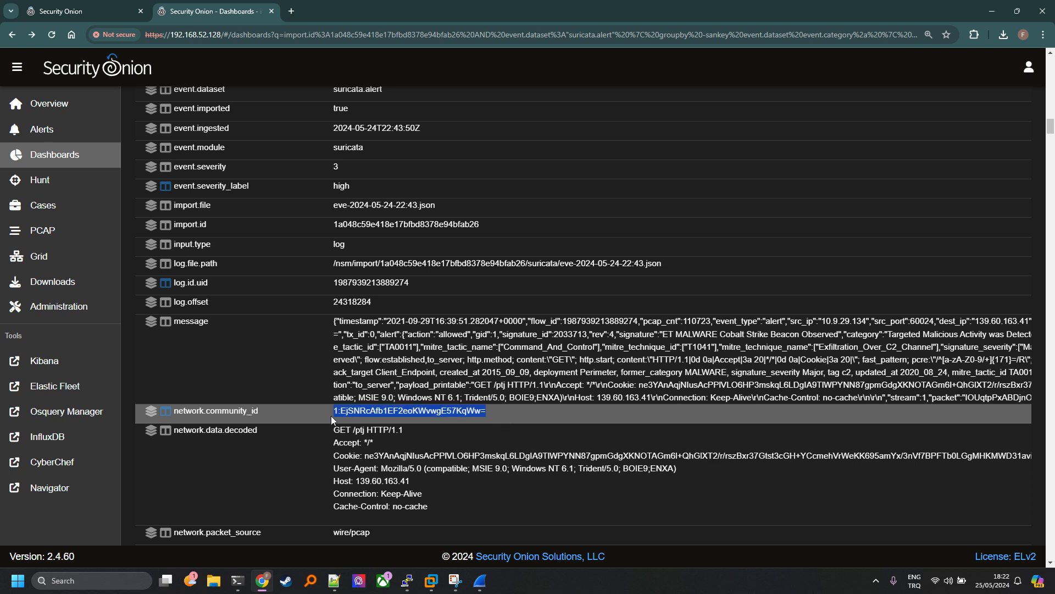
{"action": "left_click", "coordinate": [393, 412]}
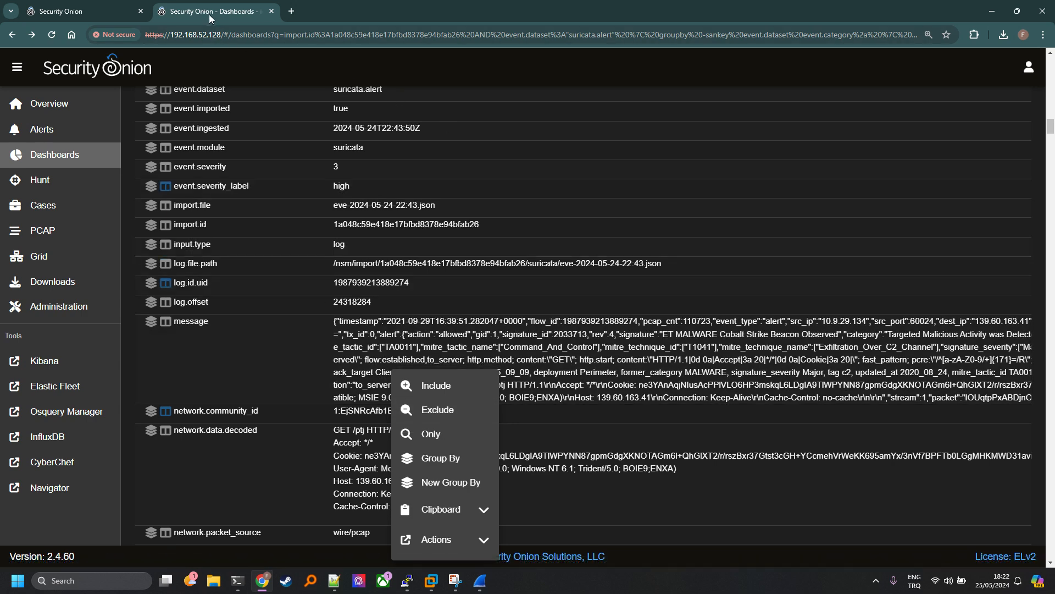
{"action": "left_click", "coordinate": [344, 412]}
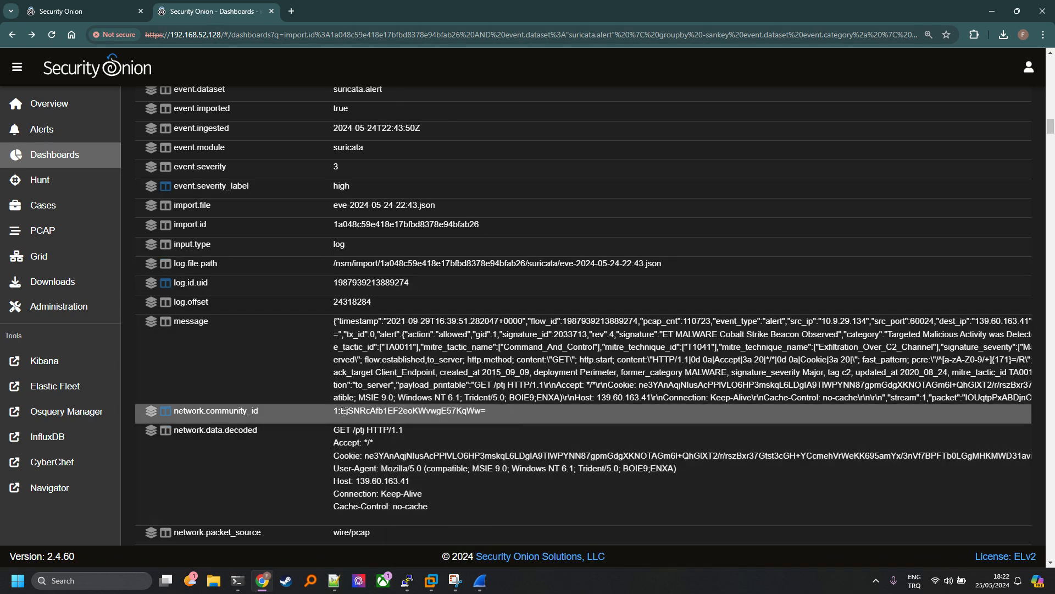
{"action": "left_click", "coordinate": [344, 412]}
{"action": "left_click", "coordinate": [319, 444]}
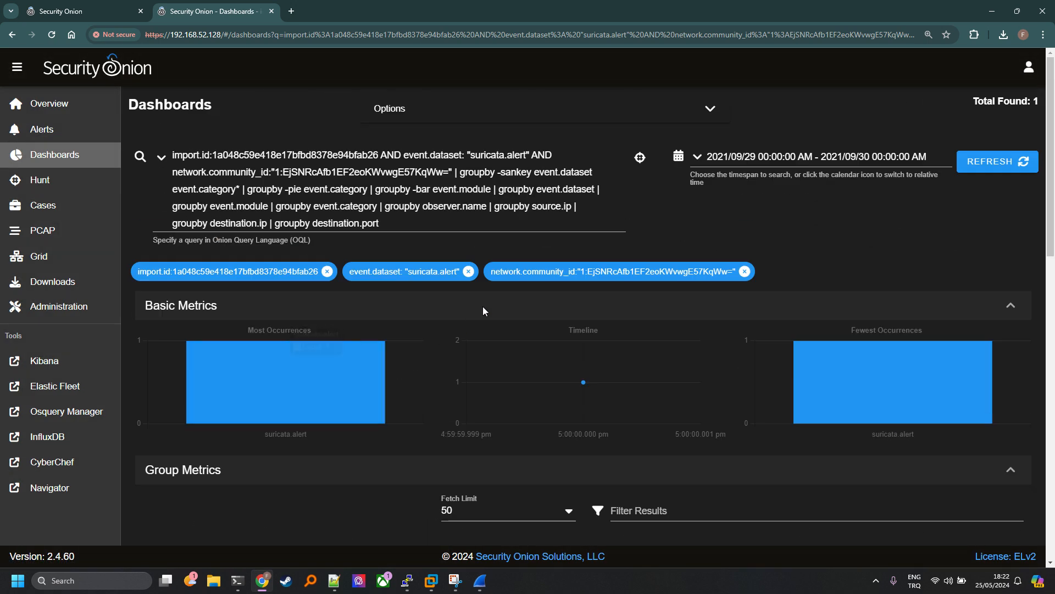
{"action": "left_click", "coordinate": [468, 271]}
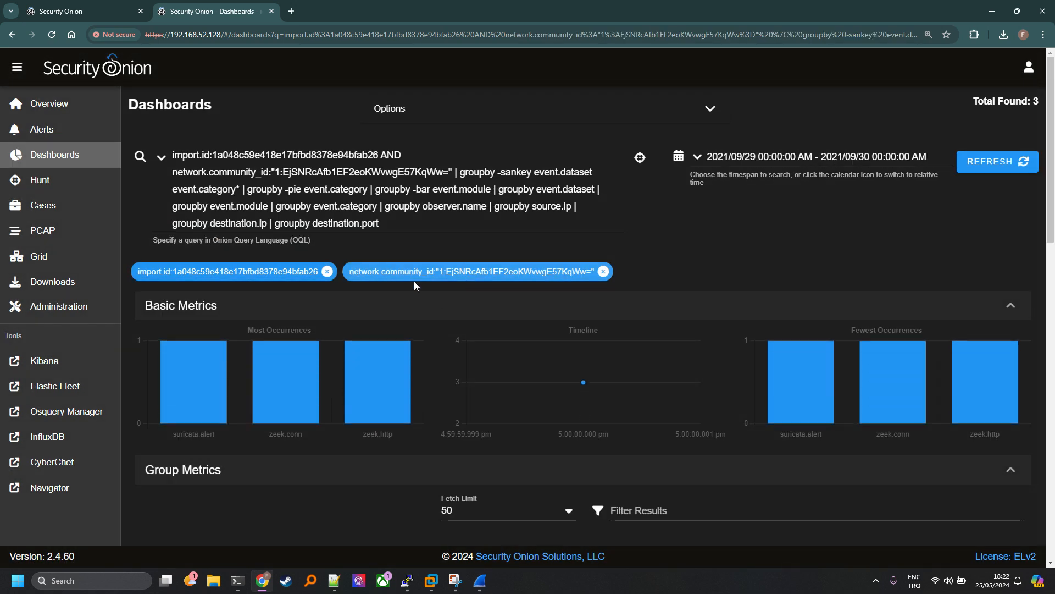
Step: Compare the correlated events' log.id.uid and network.community_id columns, and expand the 16:39:51.069 event to examine its connection and network fields
{"action": "scroll", "coordinate": [429, 308], "scroll_direction": "down", "scroll_amount": 15}
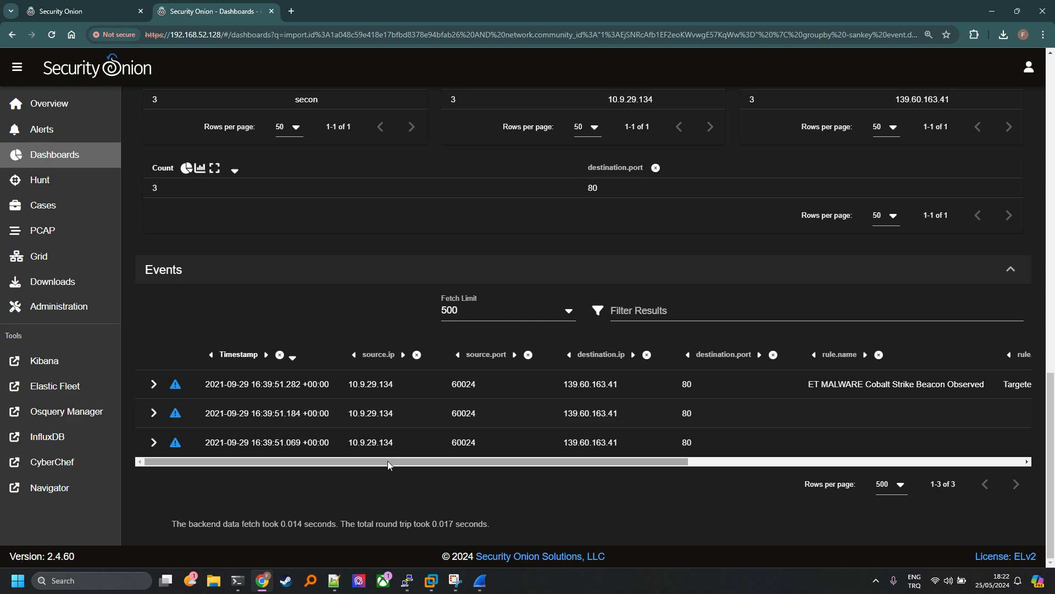
{"action": "left_click_drag", "start_coordinate": [388, 461], "coordinate": [808, 464]}
{"action": "left_click_drag", "start_coordinate": [916, 464], "coordinate": [861, 477]}
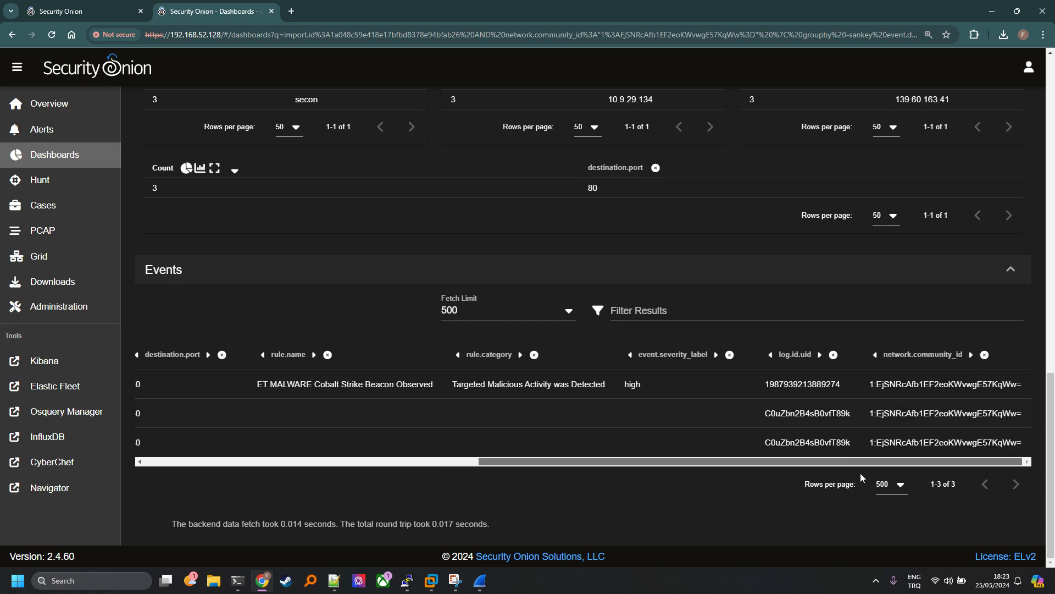
{"action": "left_click_drag", "start_coordinate": [522, 463], "coordinate": [80, 469]}
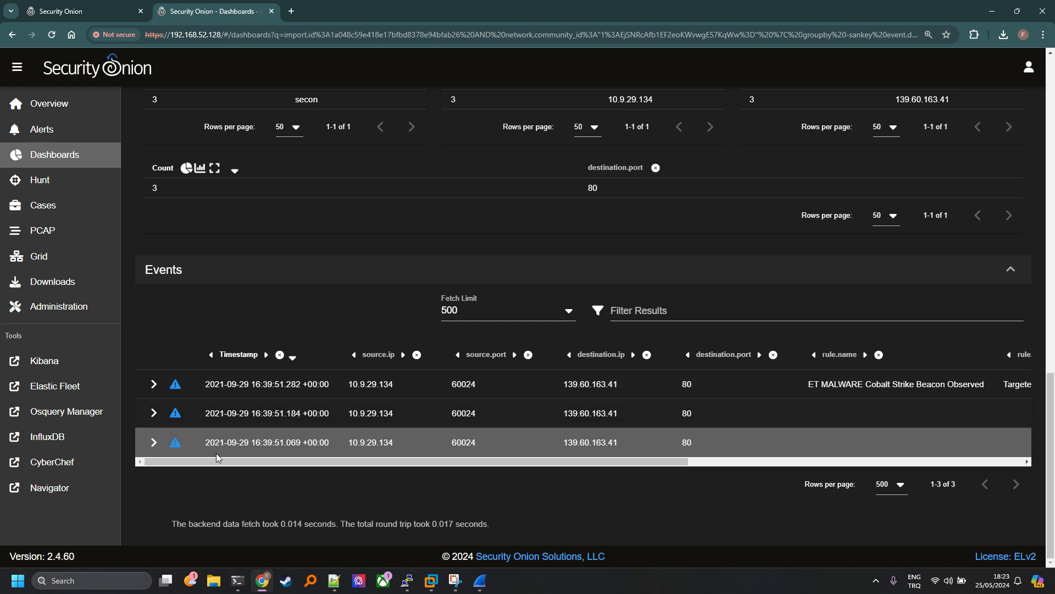
{"action": "left_click", "coordinate": [336, 440]}
{"action": "scroll", "coordinate": [335, 439], "scroll_direction": "down", "scroll_amount": 10}
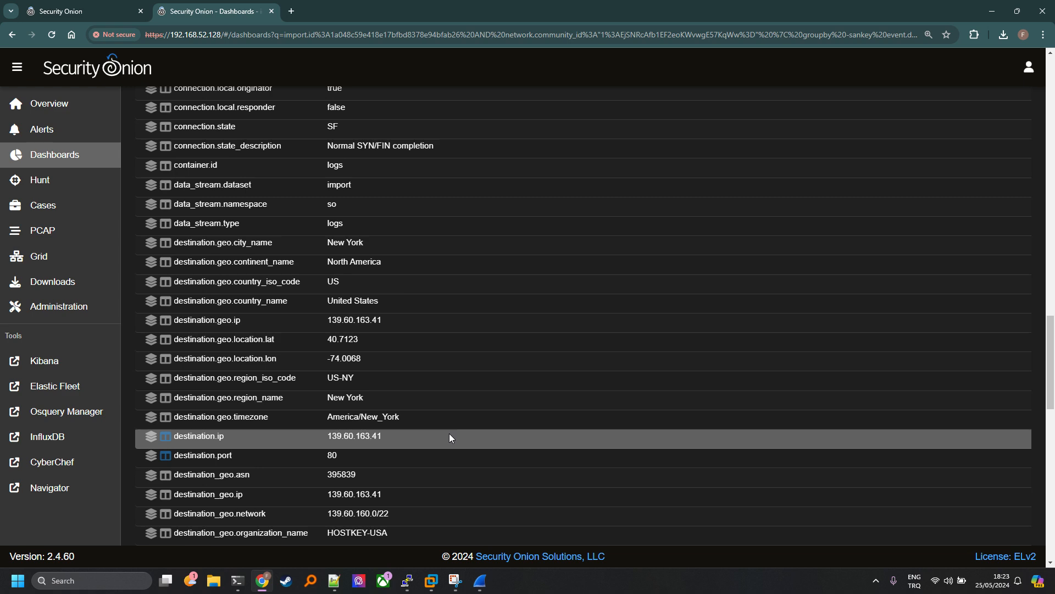
{"action": "scroll", "coordinate": [449, 437], "scroll_direction": "down", "scroll_amount": 4}
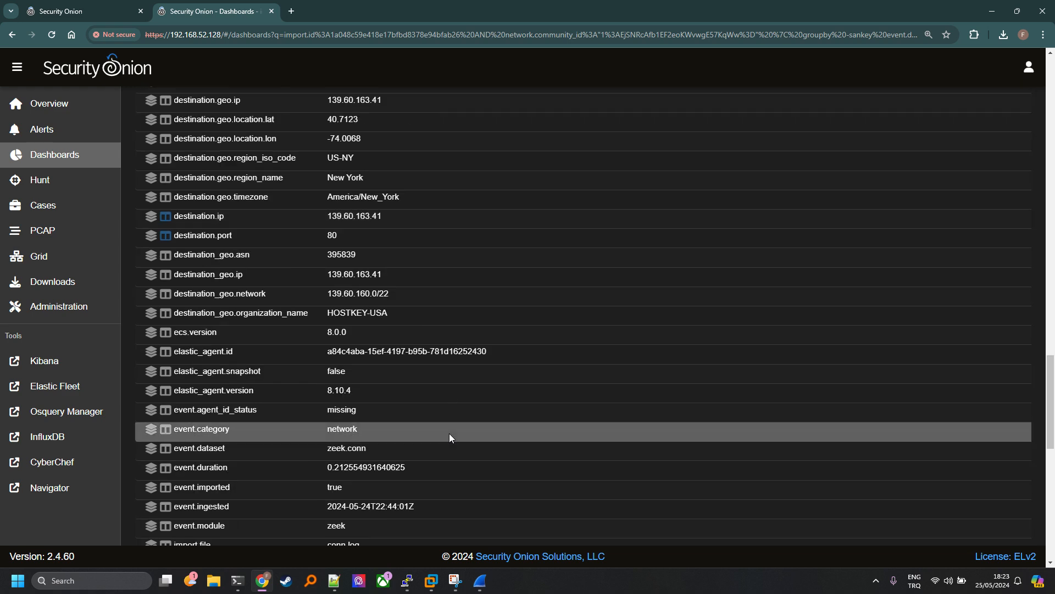
{"action": "scroll", "coordinate": [443, 430], "scroll_direction": "down", "scroll_amount": 5}
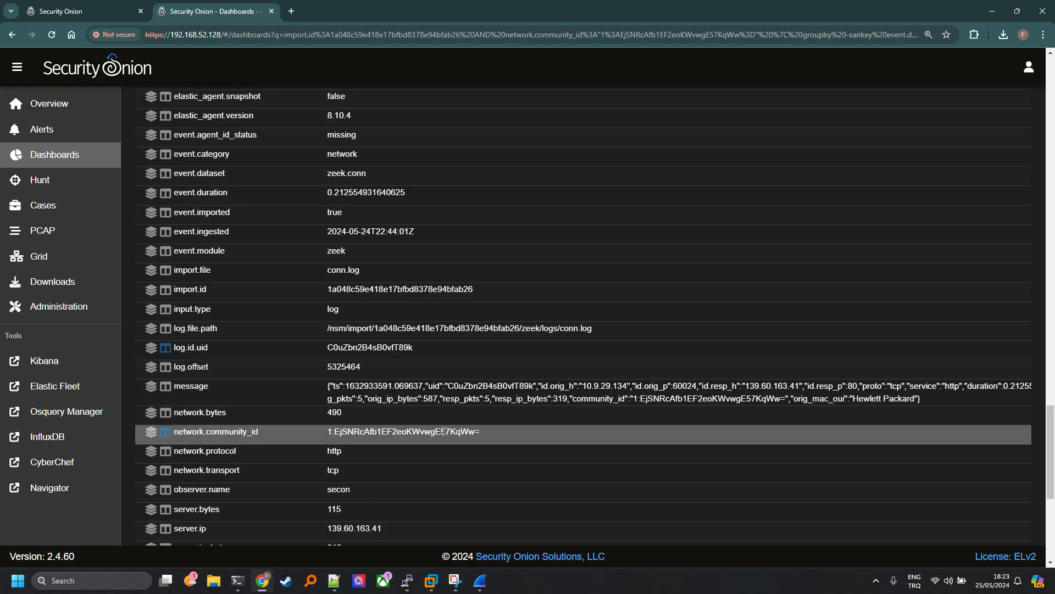
Step: Examine the 16:39:51.069 event's network and destination fields, and its connection.state and connection.history values
{"action": "scroll", "coordinate": [443, 430], "scroll_direction": "down", "scroll_amount": 7}
{"action": "scroll", "coordinate": [443, 430], "scroll_direction": "up", "scroll_amount": 11}
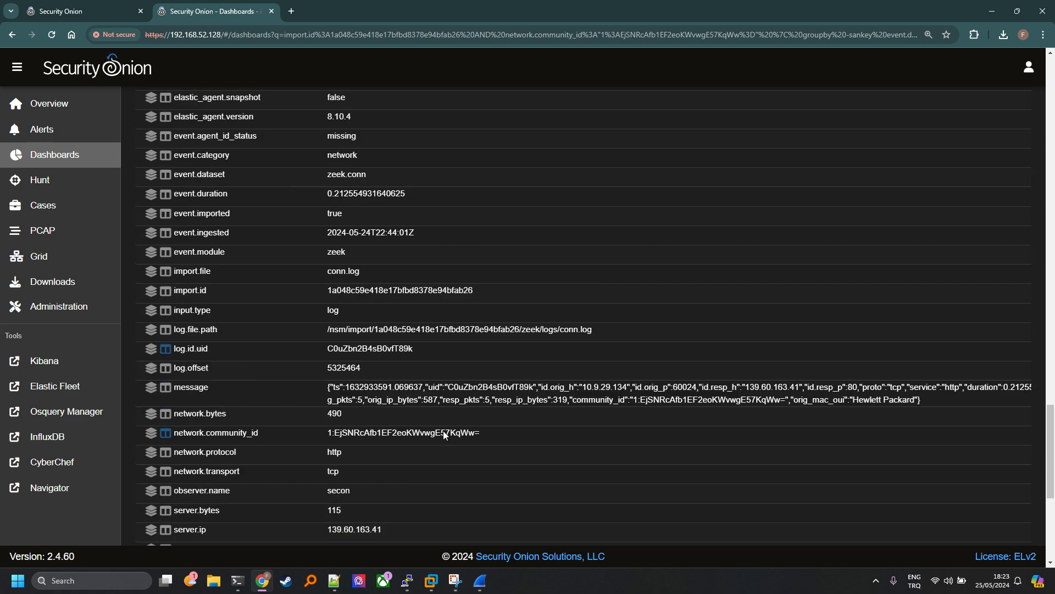
{"action": "scroll", "coordinate": [443, 430], "scroll_direction": "up", "scroll_amount": 5}
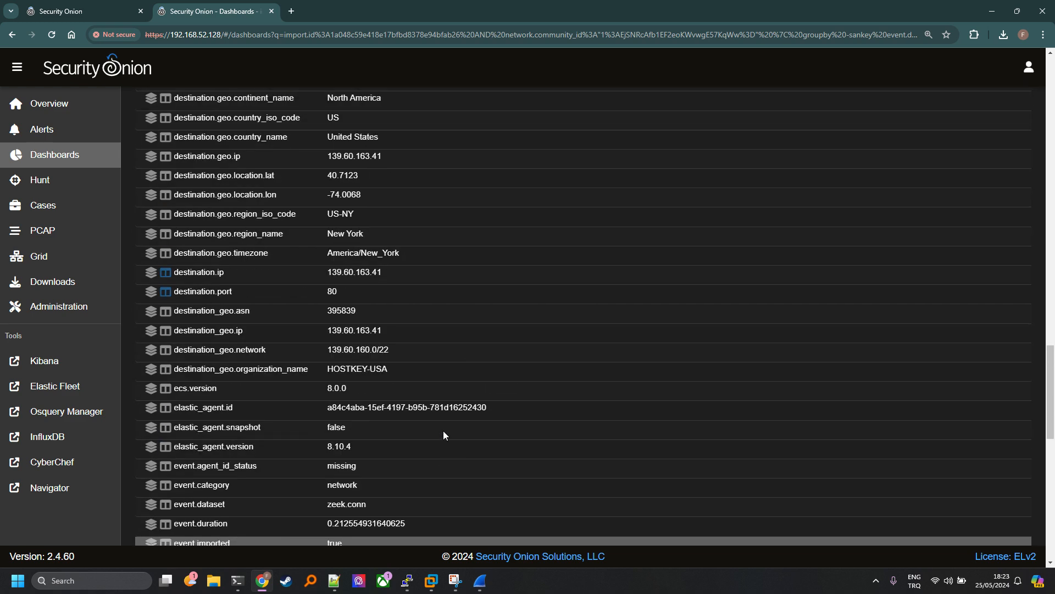
{"action": "scroll", "coordinate": [443, 431], "scroll_direction": "up", "scroll_amount": 5}
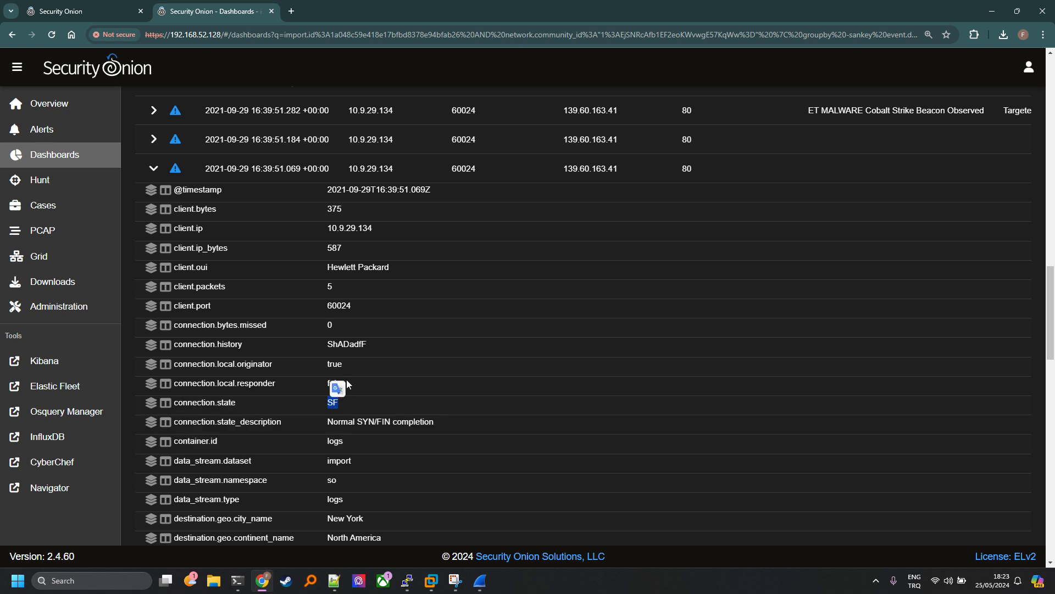
{"action": "left_click", "coordinate": [331, 344]}
{"action": "double_click", "coordinate": [330, 344]}
{"action": "scroll", "coordinate": [372, 363], "scroll_direction": "up", "scroll_amount": 1}
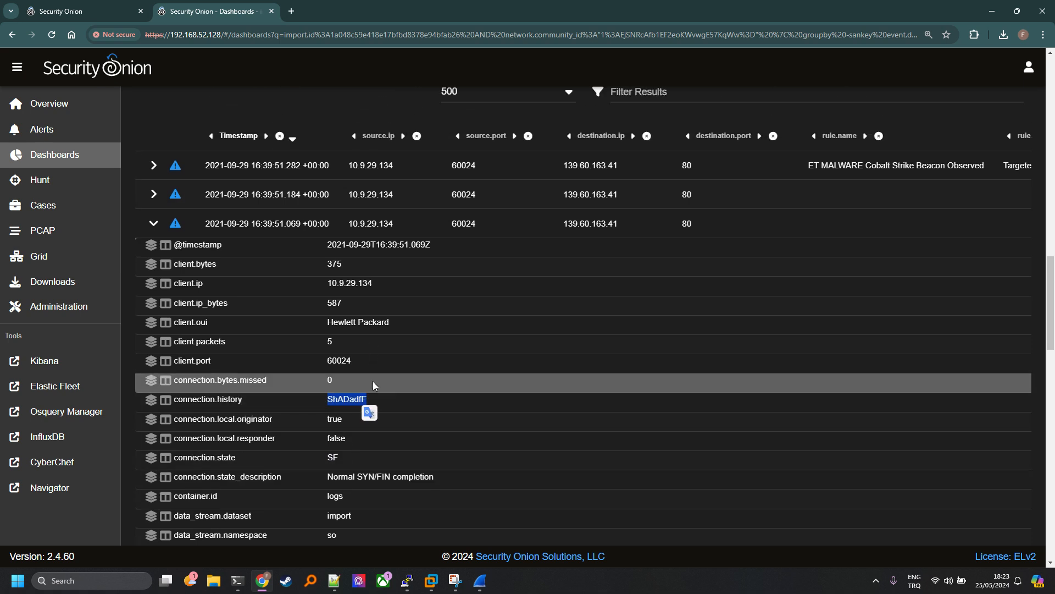
Step: Read through the individual flags in the connection.history value of the 16:39:51.069 event
{"action": "left_click", "coordinate": [332, 402]}
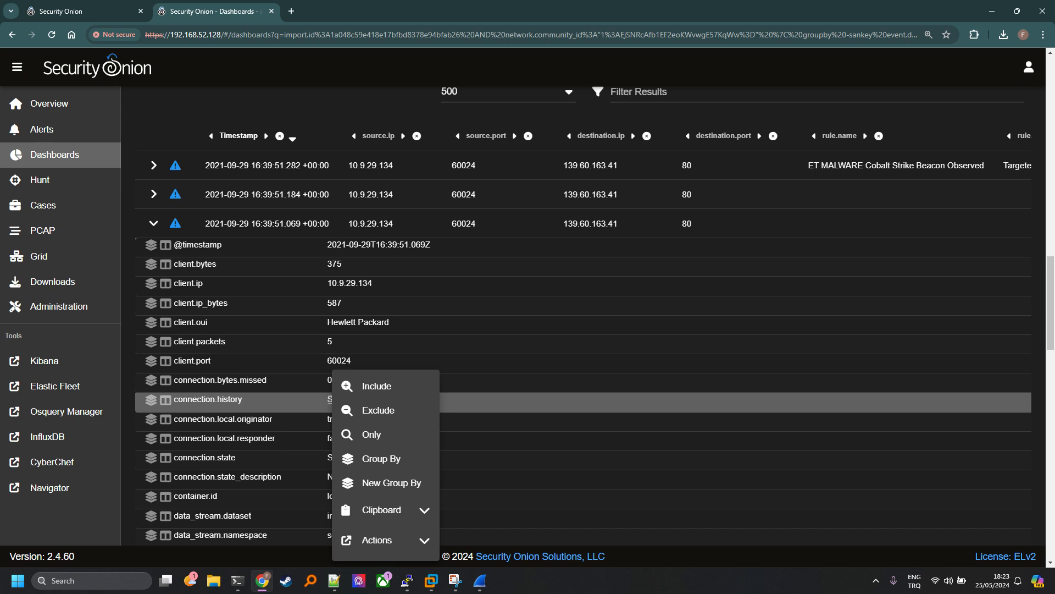
{"action": "left_click", "coordinate": [329, 403]}
{"action": "left_click", "coordinate": [337, 409]}
{"action": "left_click", "coordinate": [337, 409]}
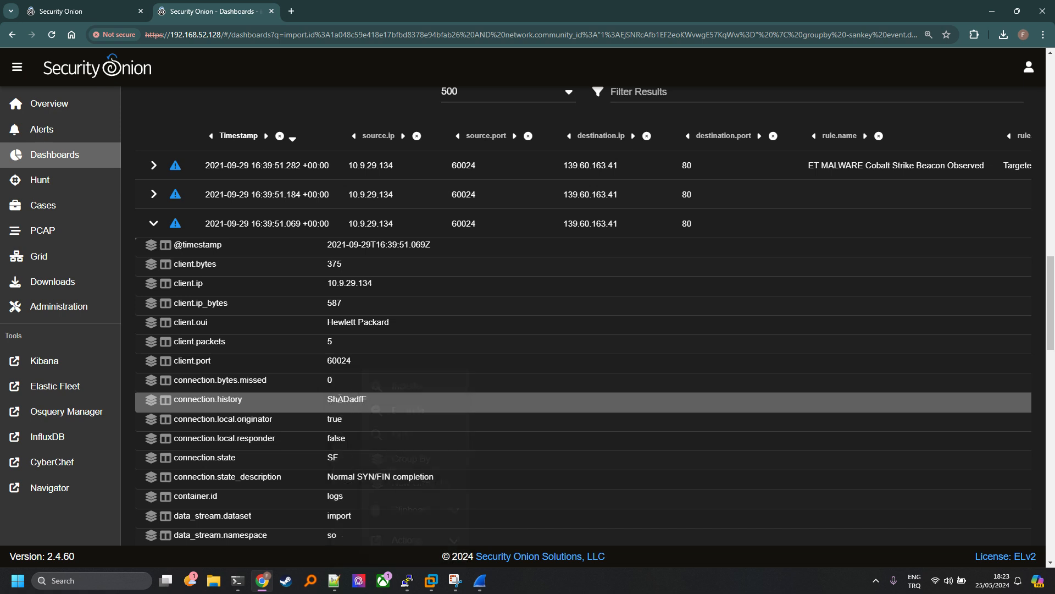
{"action": "left_click", "coordinate": [324, 404]}
{"action": "left_click", "coordinate": [325, 404]}
{"action": "left_click_drag", "start_coordinate": [344, 399], "coordinate": [350, 399]}
{"action": "left_click", "coordinate": [346, 399]}
{"action": "left_click", "coordinate": [356, 400]}
{"action": "left_click_drag", "start_coordinate": [359, 400], "coordinate": [356, 403]}
{"action": "left_click", "coordinate": [357, 403]}
{"action": "left_click", "coordinate": [355, 400]}
{"action": "left_click", "coordinate": [363, 401]}
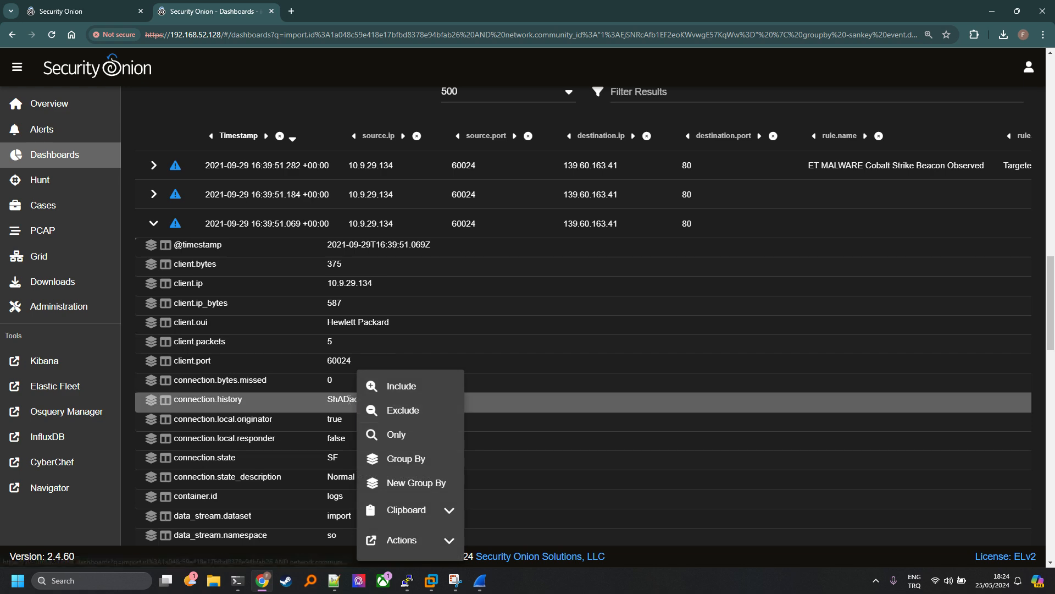
{"action": "left_click", "coordinate": [369, 406]}
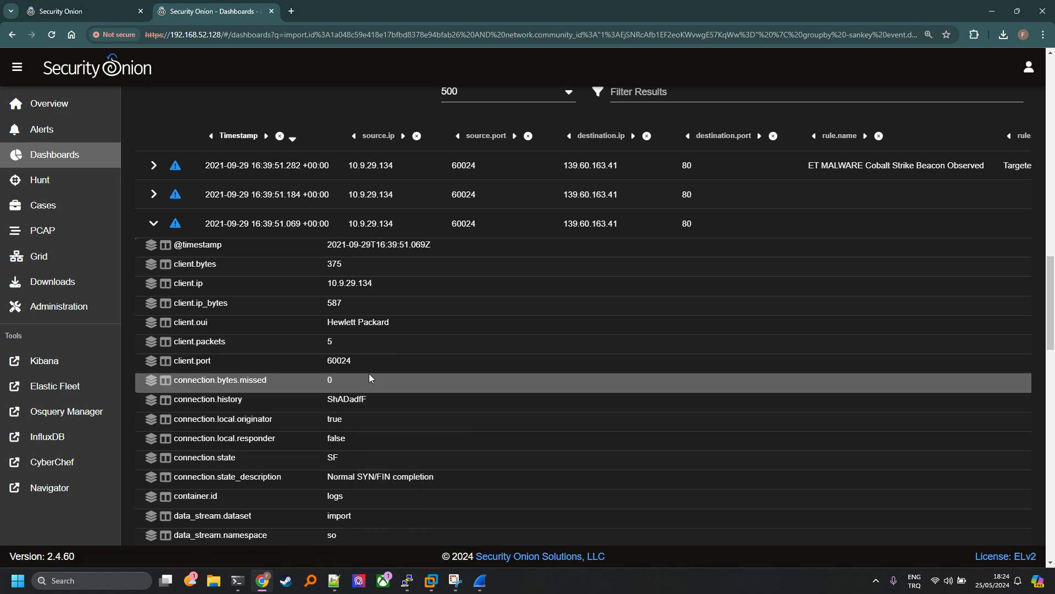
Step: Review the 16:39:51.069 event from its connection fields down to the Zeek conn log, community ID and network protocol
{"action": "scroll", "coordinate": [235, 319], "scroll_direction": "up", "scroll_amount": 2}
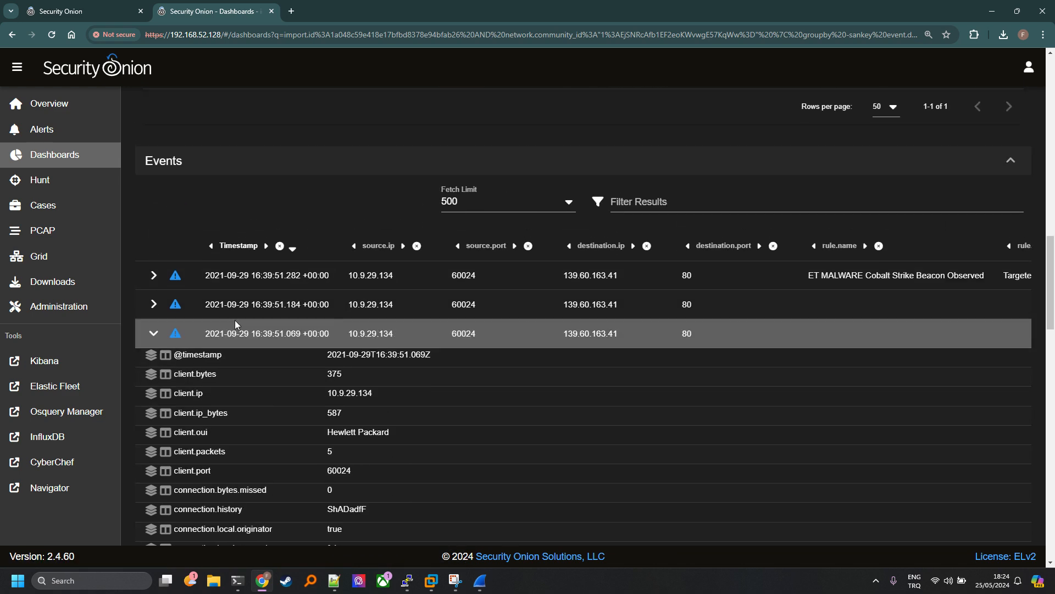
{"action": "scroll", "coordinate": [456, 413], "scroll_direction": "down", "scroll_amount": 7}
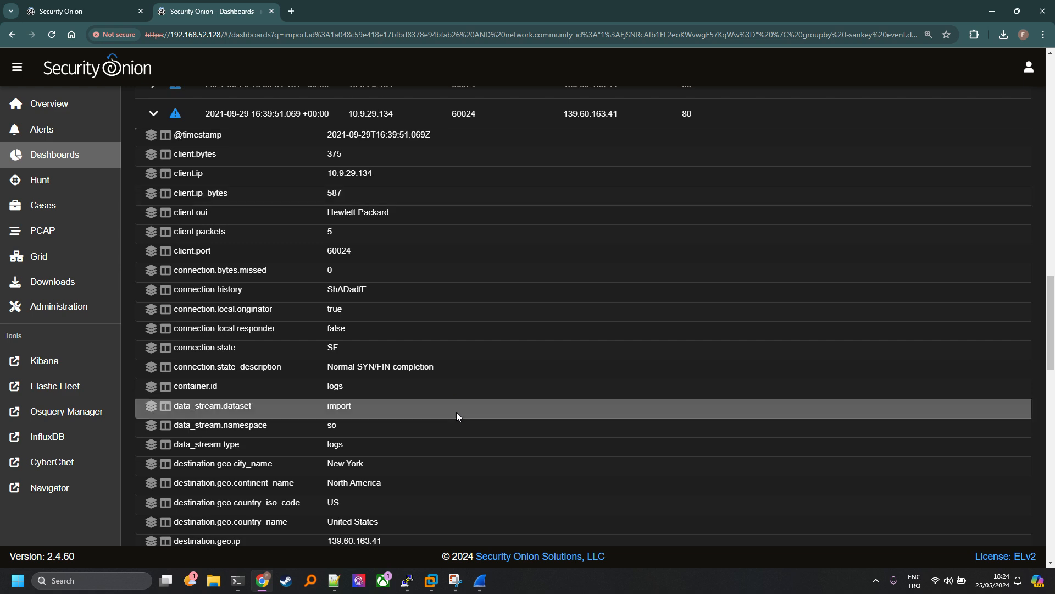
{"action": "scroll", "coordinate": [384, 332], "scroll_direction": "down", "scroll_amount": 2}
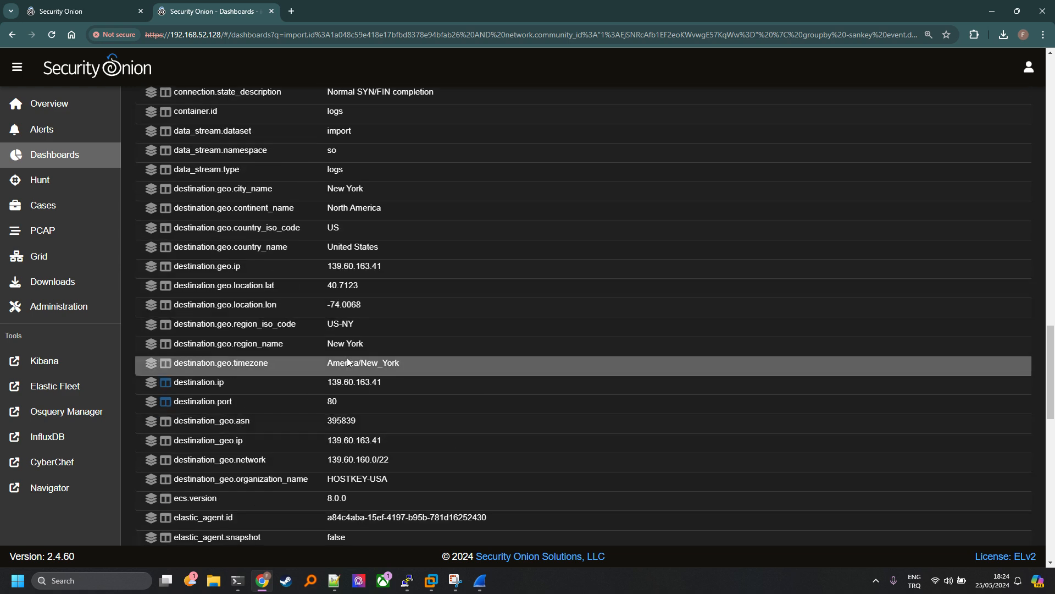
{"action": "scroll", "coordinate": [347, 357], "scroll_direction": "down", "scroll_amount": 4}
{"action": "scroll", "coordinate": [427, 391], "scroll_direction": "down", "scroll_amount": 3}
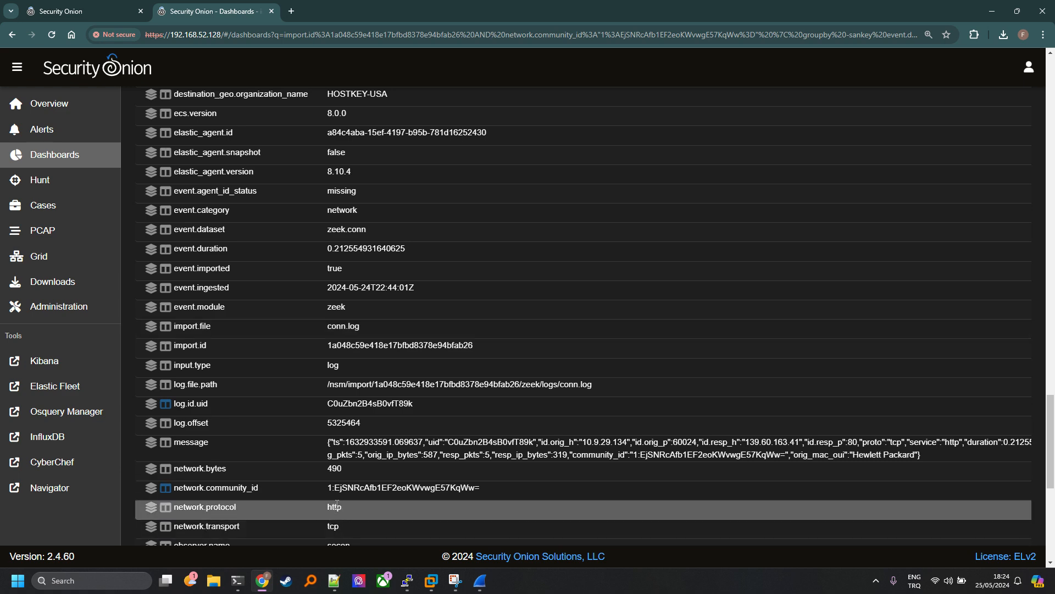
{"action": "scroll", "coordinate": [336, 505], "scroll_direction": "up", "scroll_amount": 15}
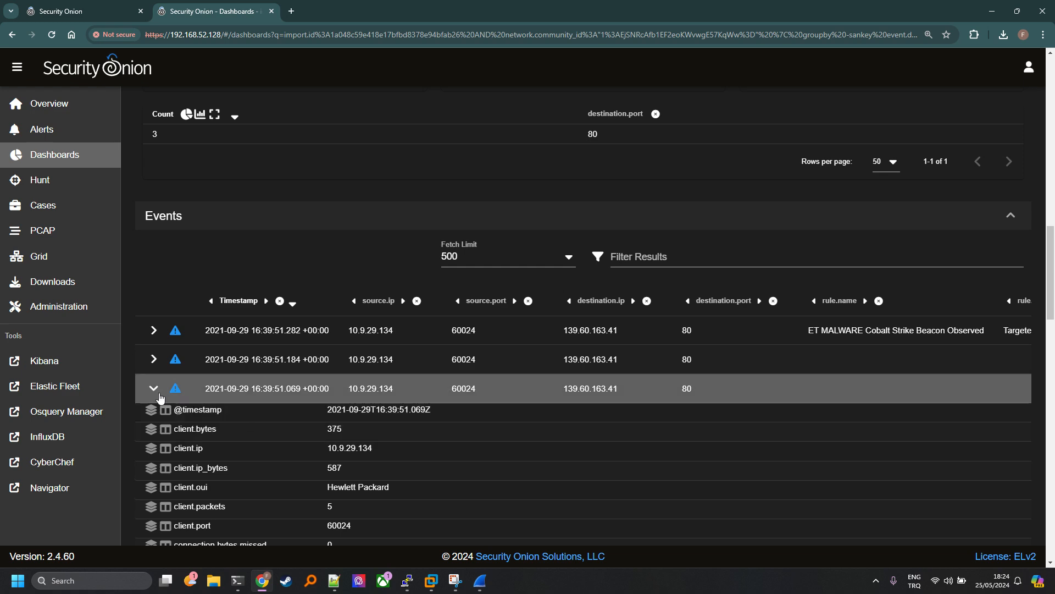
Step: Expand the 16:39:51.184 event in place of the 16:39:51.069 one and examine its HTTP, log, community ID and tag fields
{"action": "left_click", "coordinate": [154, 388]}
{"action": "left_click", "coordinate": [153, 413]}
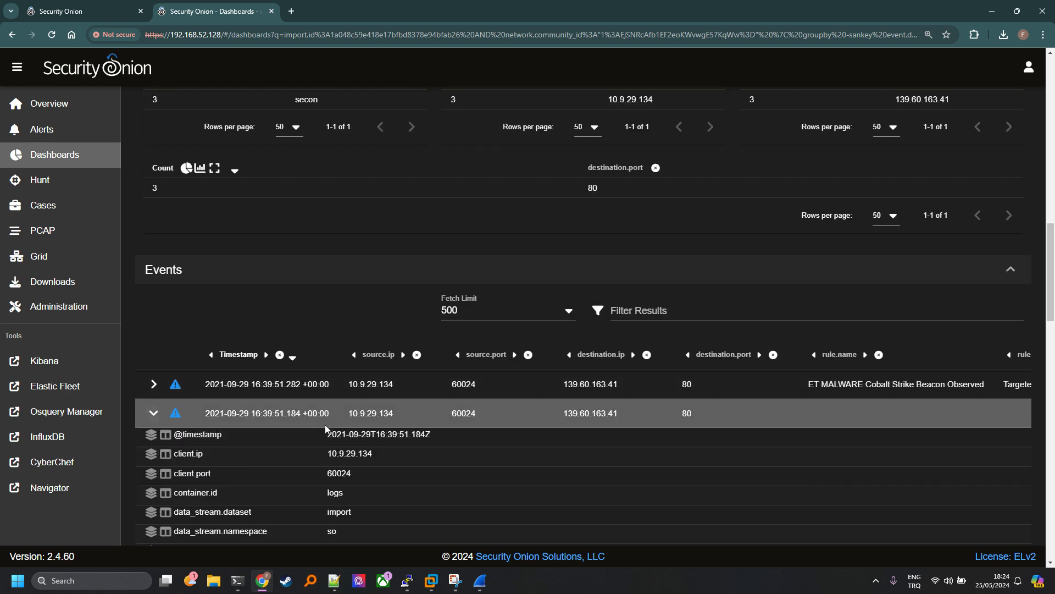
{"action": "scroll", "coordinate": [326, 427], "scroll_direction": "down", "scroll_amount": 6}
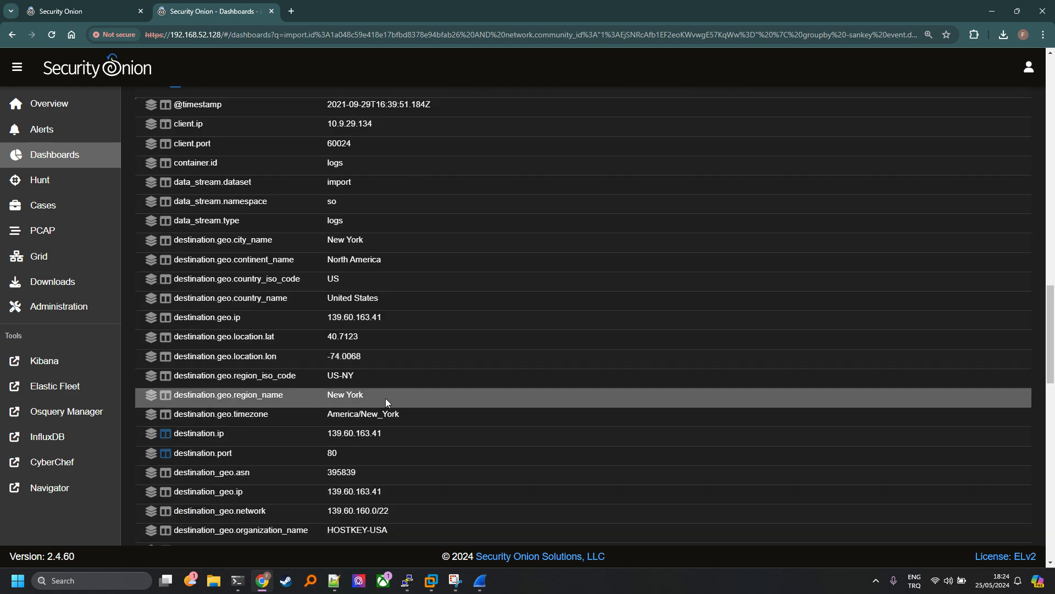
{"action": "scroll", "coordinate": [386, 403], "scroll_direction": "down", "scroll_amount": 9}
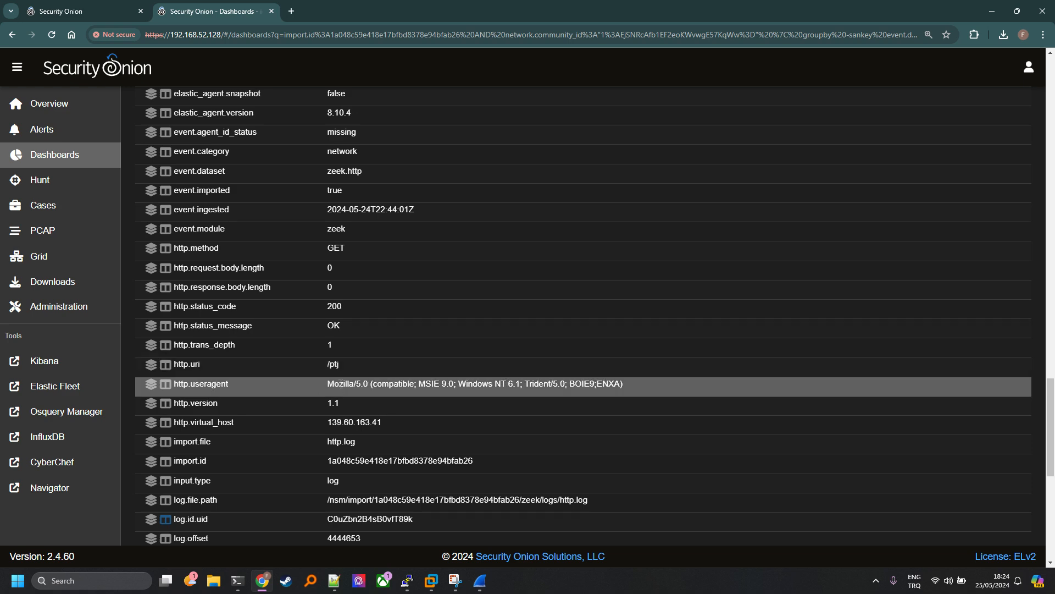
{"action": "scroll", "coordinate": [377, 424], "scroll_direction": "down", "scroll_amount": 3}
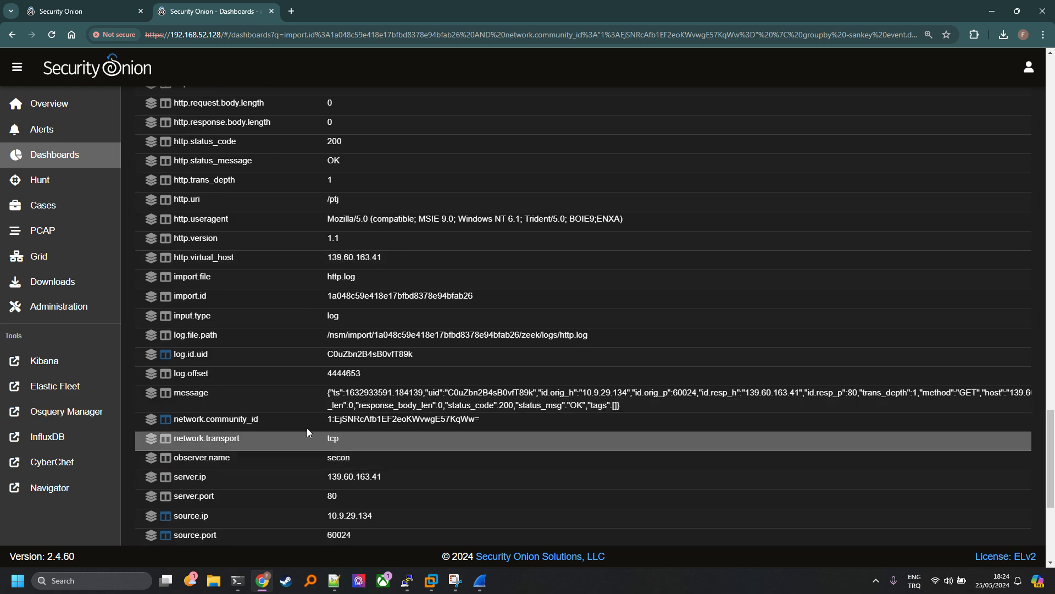
{"action": "scroll", "coordinate": [387, 447], "scroll_direction": "down", "scroll_amount": 1}
{"action": "scroll", "coordinate": [365, 427], "scroll_direction": "down", "scroll_amount": 3}
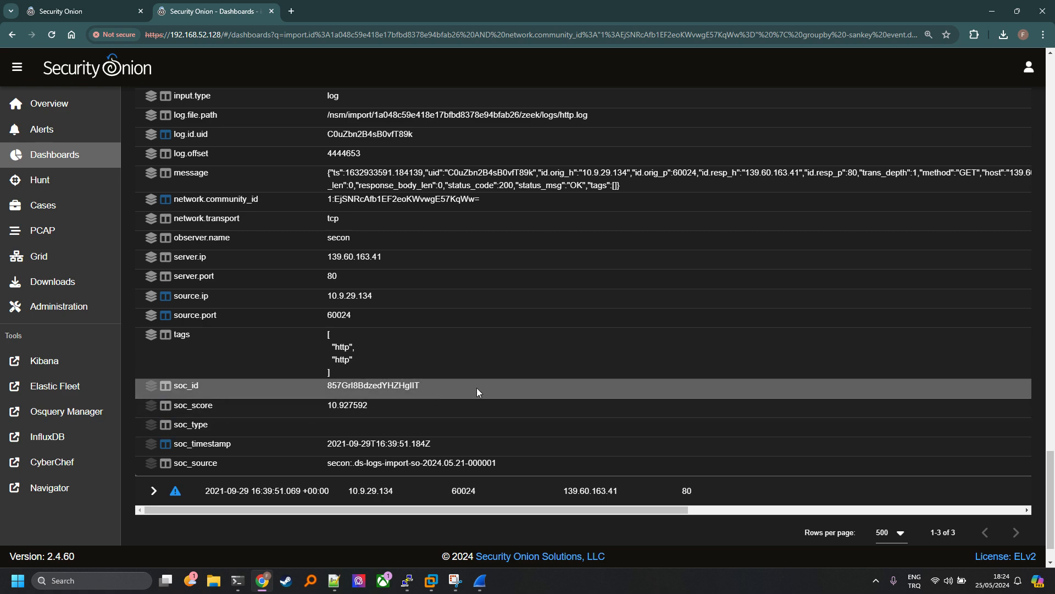
{"action": "scroll", "coordinate": [477, 388], "scroll_direction": "up", "scroll_amount": 15}
{"action": "scroll", "coordinate": [455, 403], "scroll_direction": "up", "scroll_amount": 5}
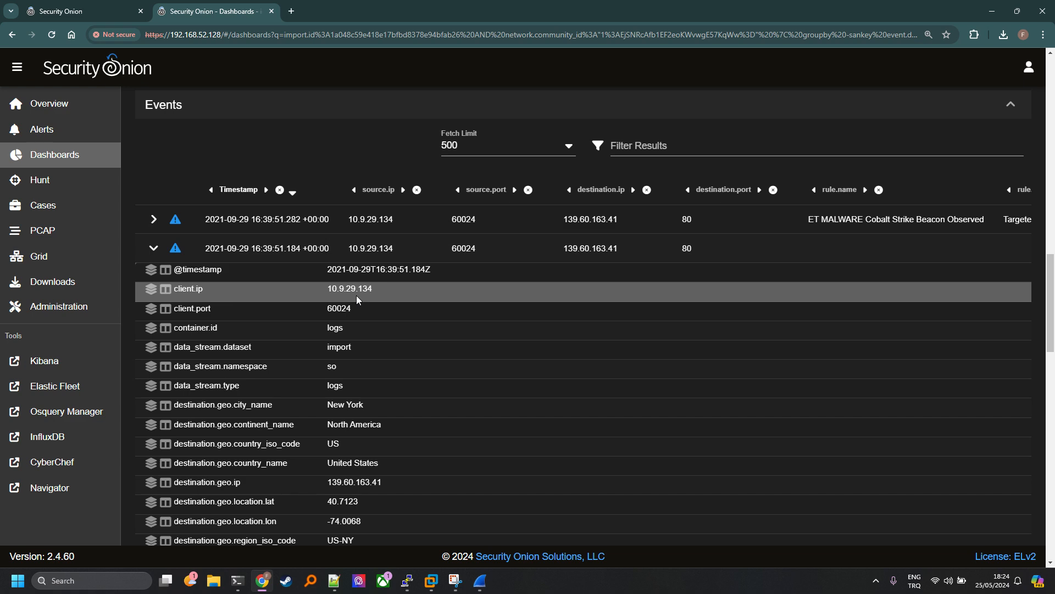
{"action": "scroll", "coordinate": [357, 296], "scroll_direction": "down", "scroll_amount": 13}
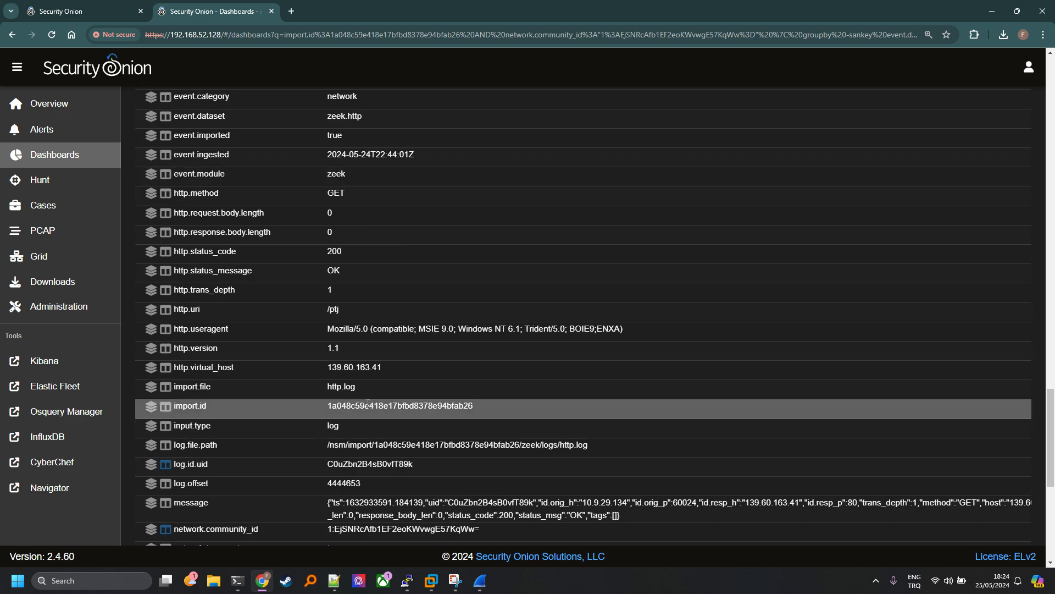
{"action": "scroll", "coordinate": [443, 478], "scroll_direction": "up", "scroll_amount": 13}
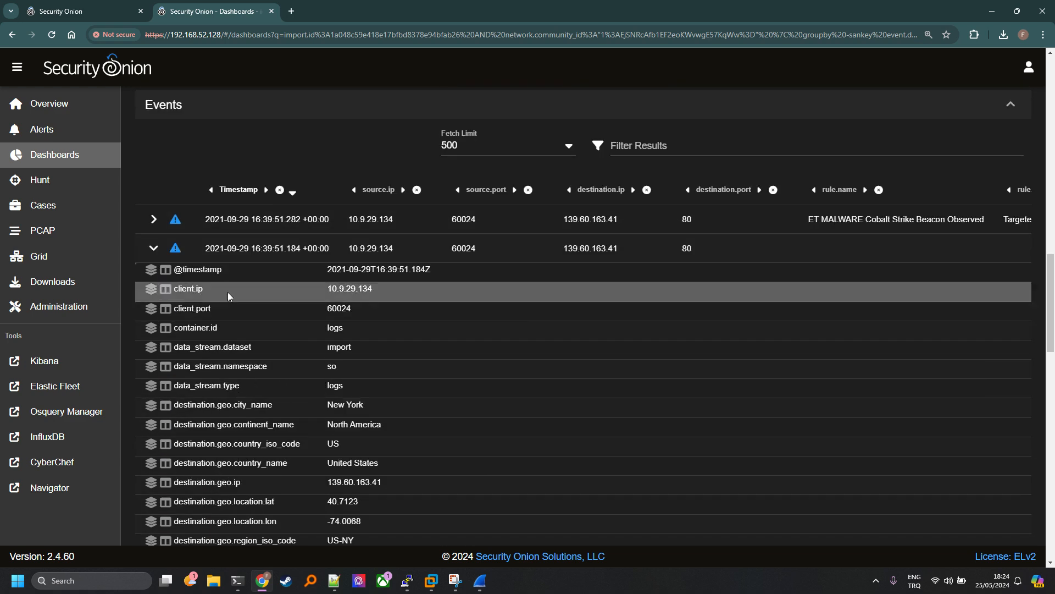
Step: Expand the 16:39:51.282 Cobalt Strike alert in place of the 16:39:51.184 event and examine its decoded data and rule metadata
{"action": "left_click", "coordinate": [153, 248]}
{"action": "left_click", "coordinate": [153, 390]}
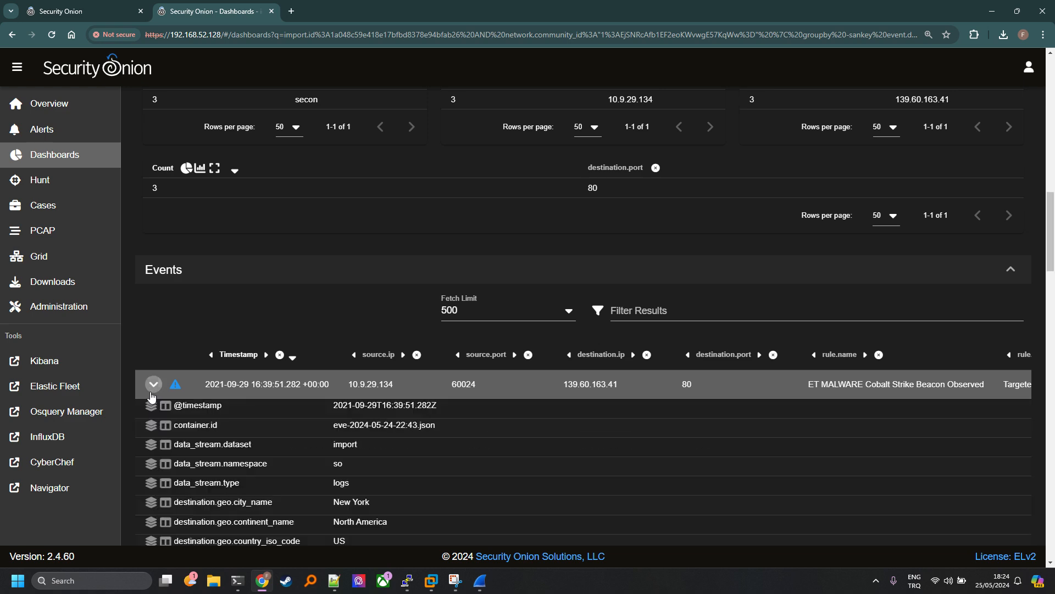
{"action": "scroll", "coordinate": [540, 418], "scroll_direction": "down", "scroll_amount": 18}
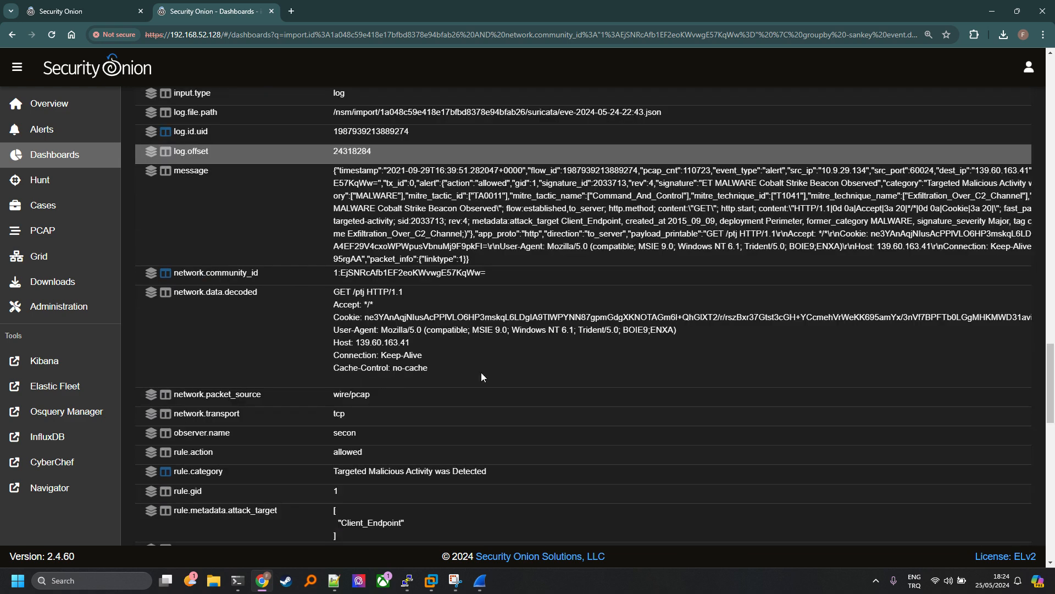
{"action": "scroll", "coordinate": [480, 365], "scroll_direction": "down", "scroll_amount": 11}
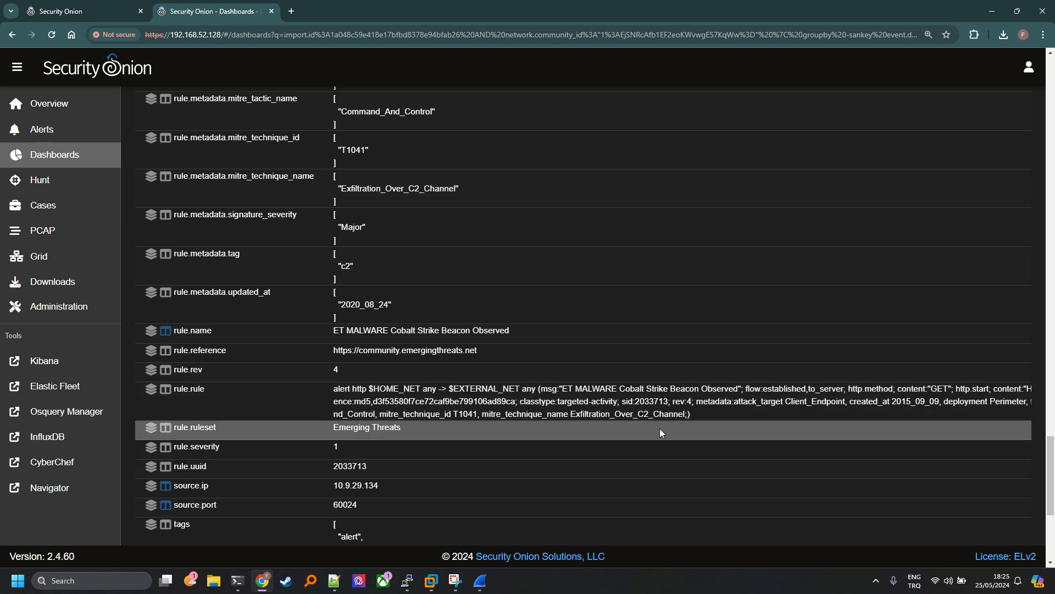
Step: Highlight the HTTP content-matching conditions in the alert's rule.rule text to examine them
{"action": "left_click_drag", "start_coordinate": [1002, 388], "coordinate": [1031, 390]}
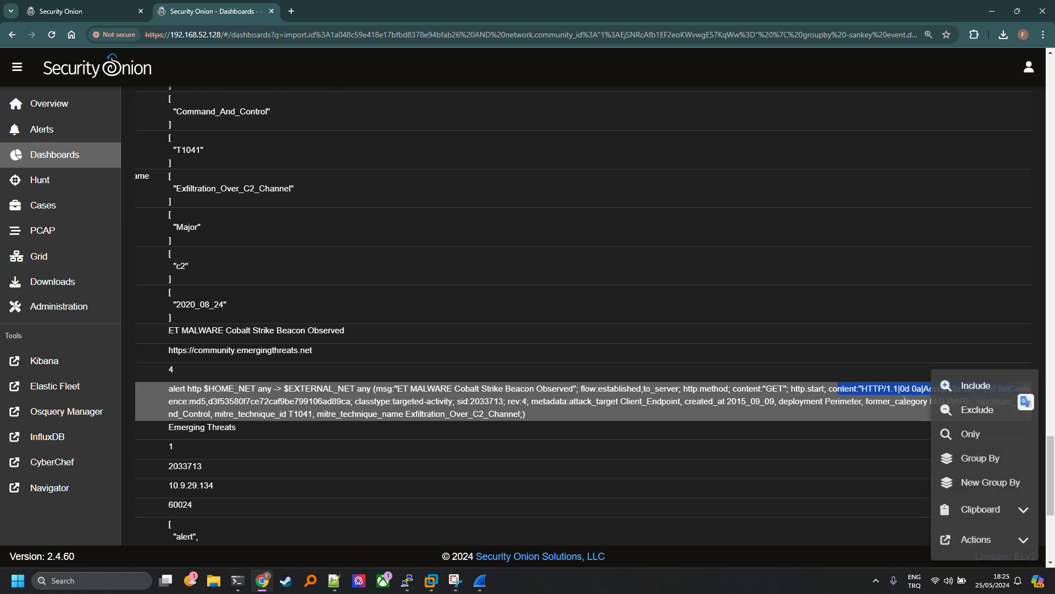
{"action": "left_click", "coordinate": [904, 400]}
{"action": "left_click_drag", "start_coordinate": [854, 389], "coordinate": [956, 388]}
{"action": "left_click", "coordinate": [815, 389]}
{"action": "left_click_drag", "start_coordinate": [814, 392], "coordinate": [274, 401]}
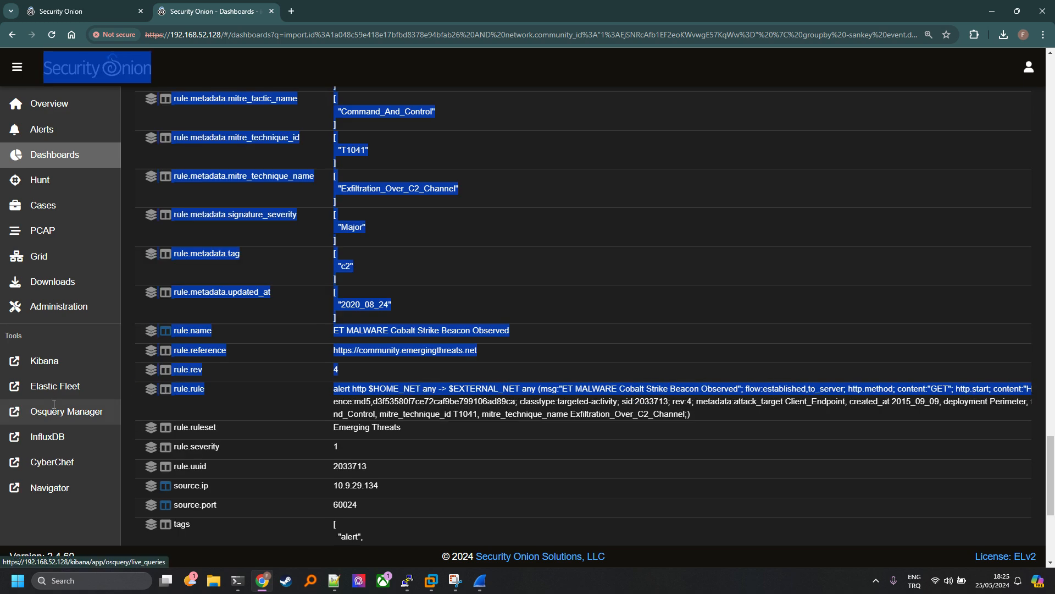
{"action": "left_click", "coordinate": [536, 401]}
{"action": "left_click", "coordinate": [627, 403]}
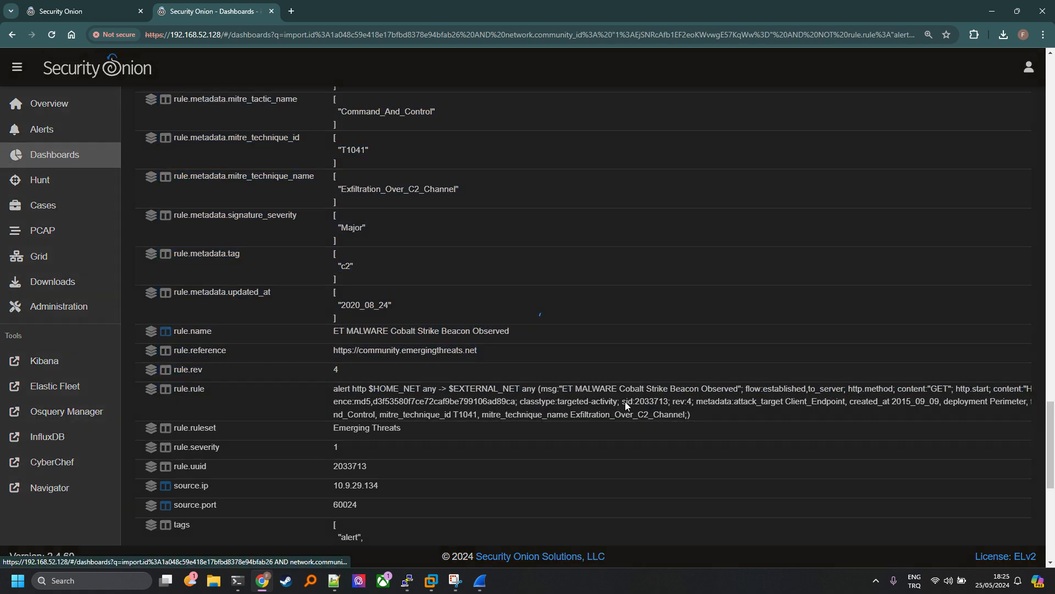
{"action": "left_click", "coordinate": [5, 41]}
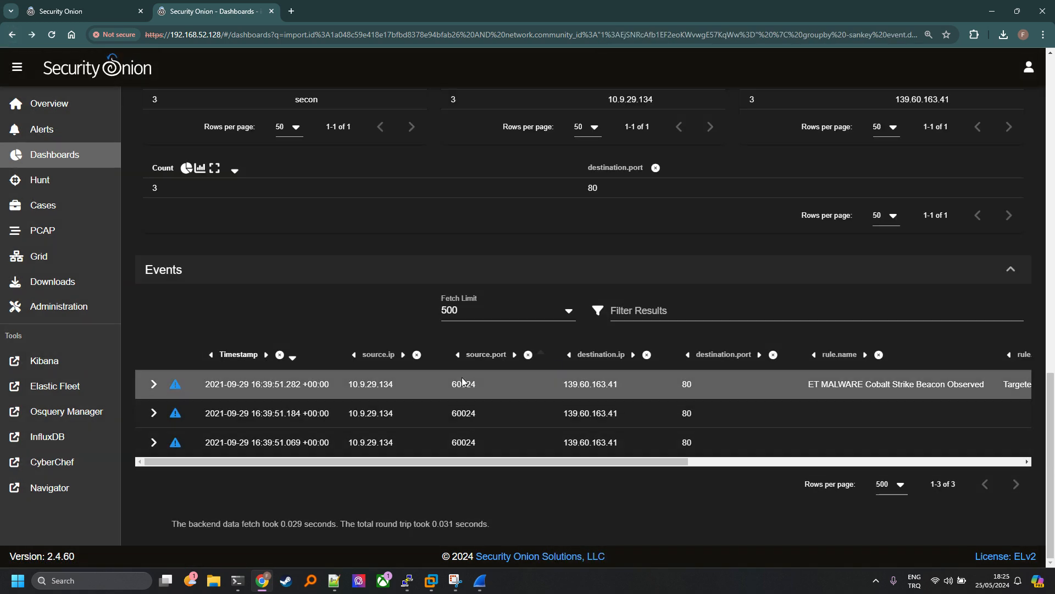
Step: Expand the 16:39:51.282 alert again and review its message, decoded network data and rule text
{"action": "left_click", "coordinate": [154, 383]}
{"action": "scroll", "coordinate": [417, 413], "scroll_direction": "down", "scroll_amount": 15}
{"action": "scroll", "coordinate": [416, 412], "scroll_direction": "up", "scroll_amount": 2}
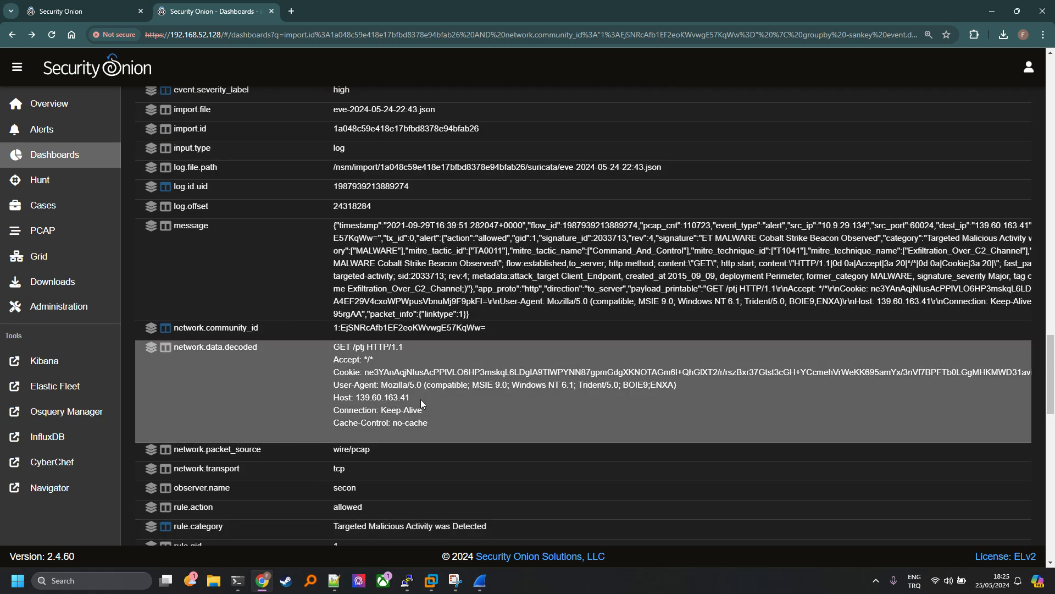
{"action": "scroll", "coordinate": [434, 385], "scroll_direction": "down", "scroll_amount": 20}
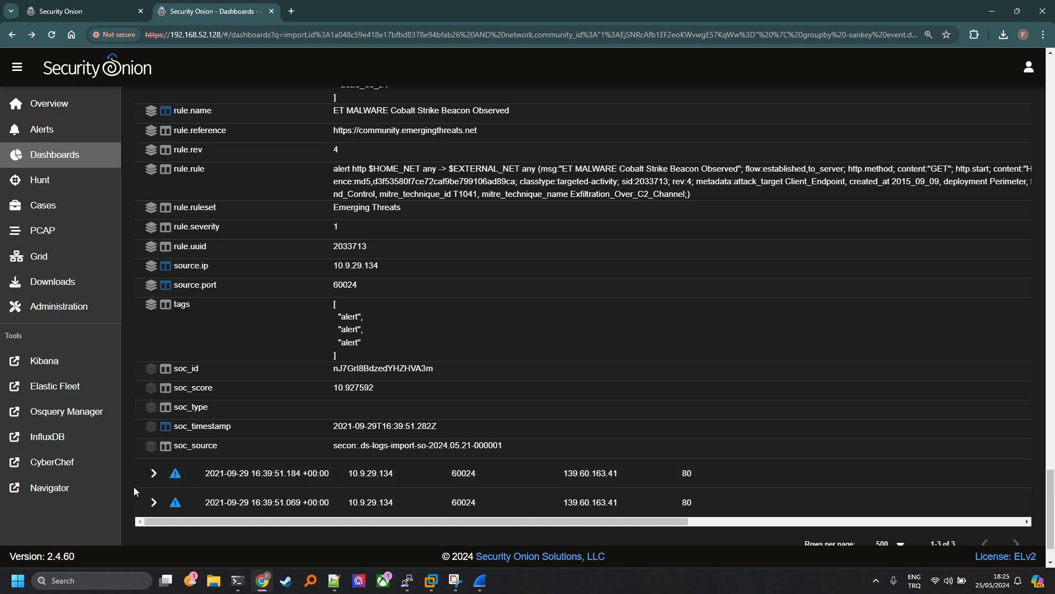
Step: Revisit the two Zeek events, review the 16:39:51.069 conn event's fields, and collapse it
{"action": "left_click", "coordinate": [153, 473]}
{"action": "left_click", "coordinate": [153, 443]}
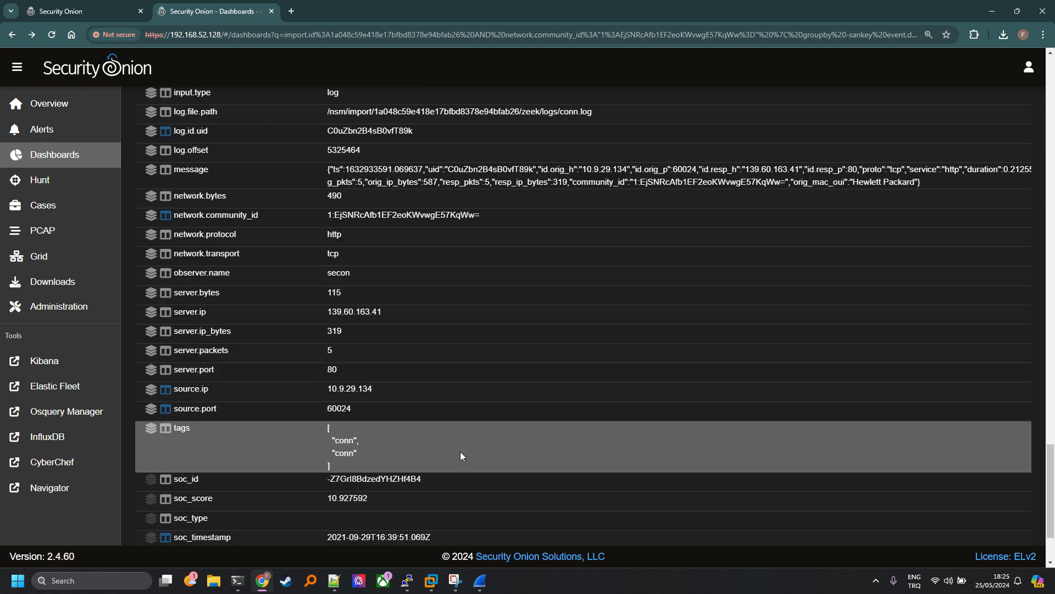
{"action": "scroll", "coordinate": [460, 450], "scroll_direction": "up", "scroll_amount": 20}
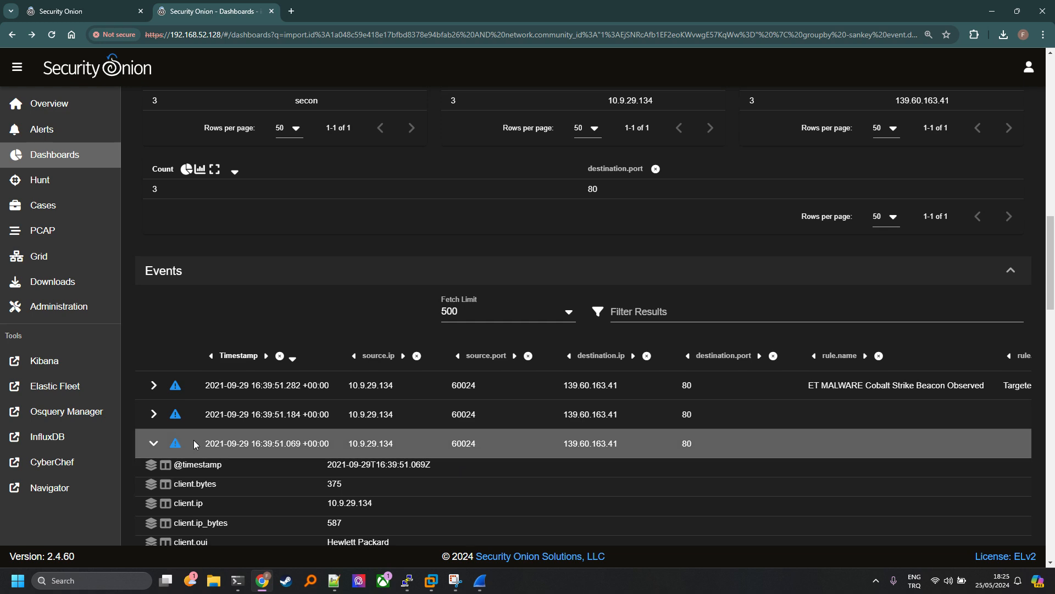
{"action": "left_click", "coordinate": [153, 441]}
Step: Expand the 16:39:51.282 Cobalt Strike alert and open its PCAP from the network.data.decoded value
{"action": "left_click", "coordinate": [159, 388]}
{"action": "scroll", "coordinate": [202, 398], "scroll_direction": "down", "scroll_amount": 20}
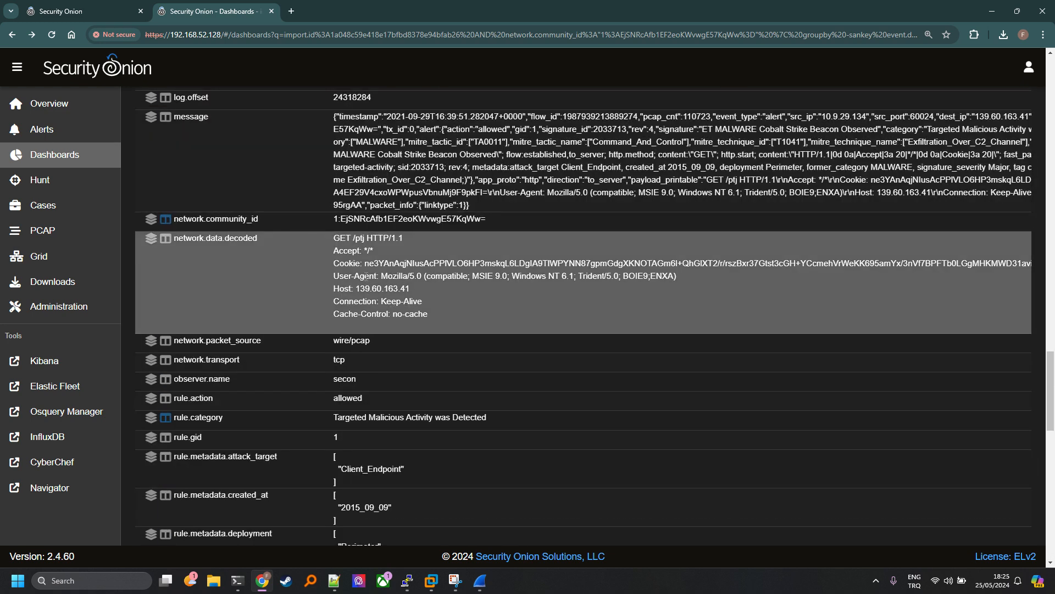
{"action": "left_click", "coordinate": [367, 276]}
{"action": "left_click", "coordinate": [410, 446]}
{"action": "scroll", "coordinate": [409, 454], "scroll_direction": "down", "scroll_amount": 3}
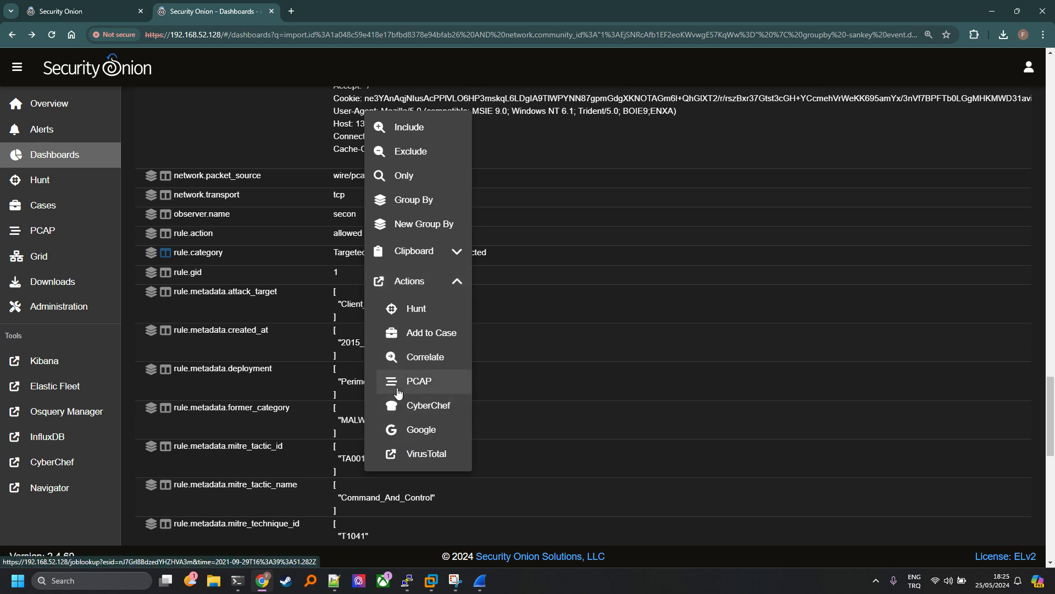
{"action": "left_click", "coordinate": [407, 381]}
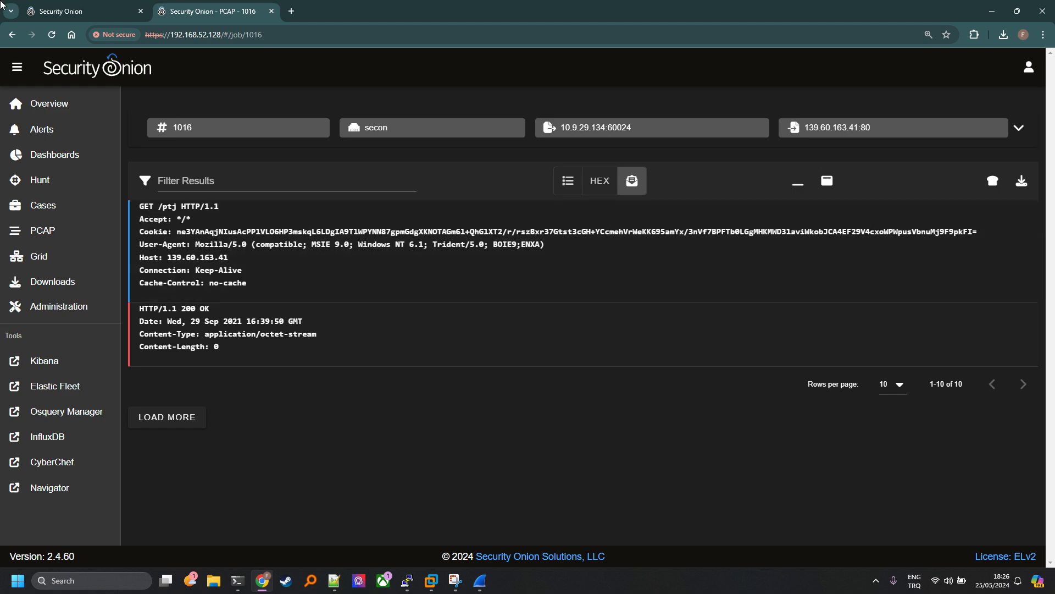
Step: Return to the dashboard and remove the network.community_id filter to review grouped metrics and events for the whole import
{"action": "left_click", "coordinate": [10, 35]}
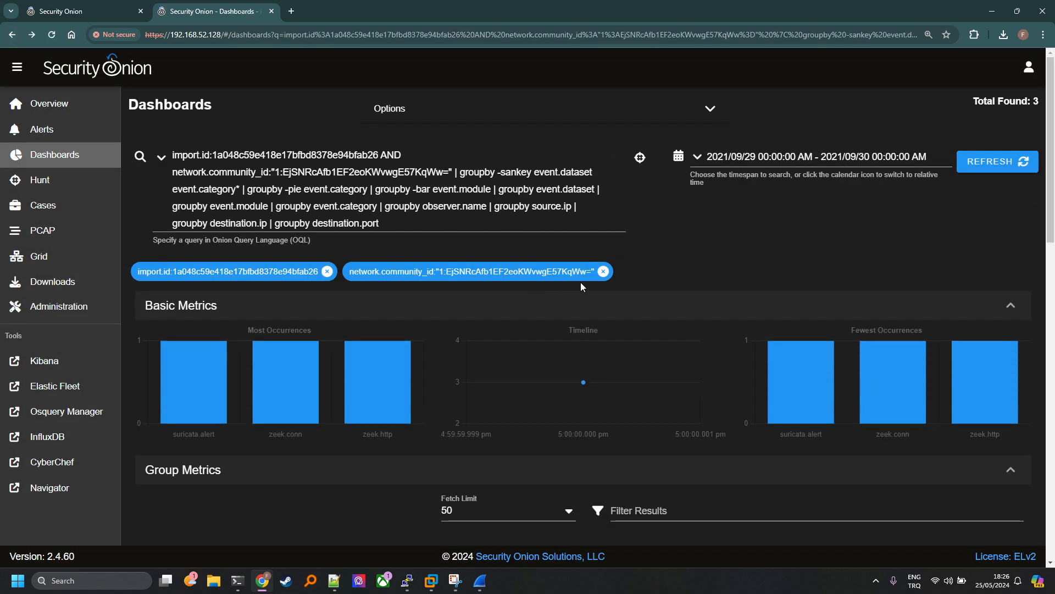
{"action": "left_click", "coordinate": [604, 272]}
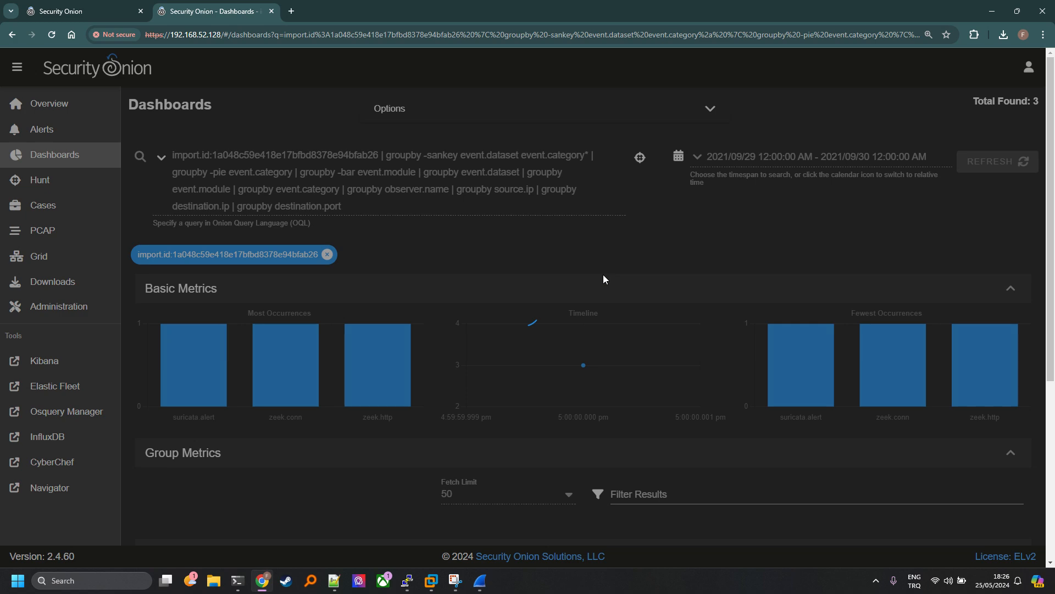
{"action": "scroll", "coordinate": [604, 279], "scroll_direction": "down", "scroll_amount": 8}
{"action": "scroll", "coordinate": [605, 278], "scroll_direction": "down", "scroll_amount": 7}
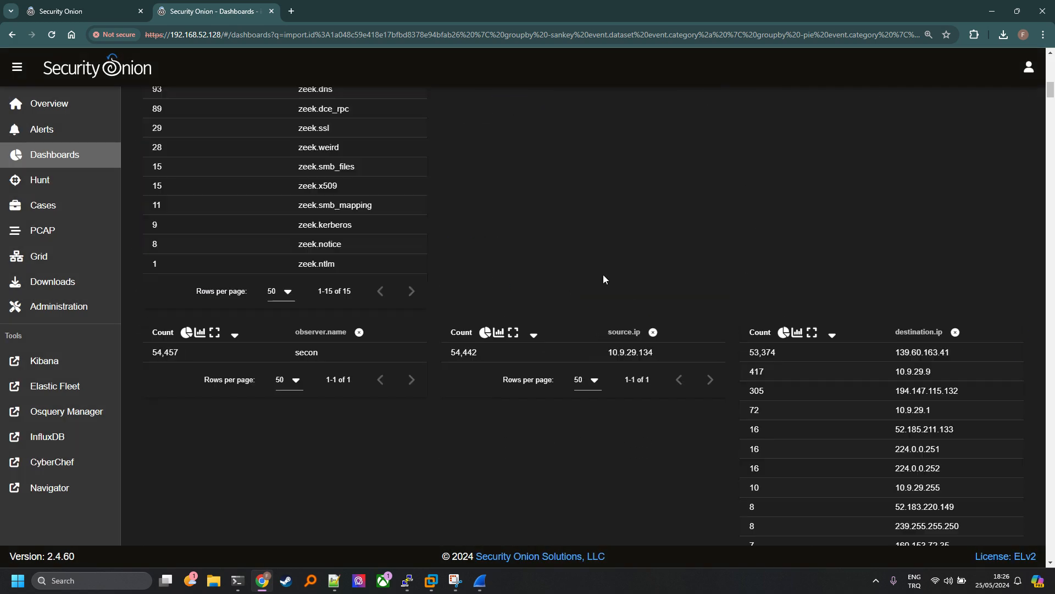
{"action": "scroll", "coordinate": [596, 260], "scroll_direction": "down", "scroll_amount": 16}
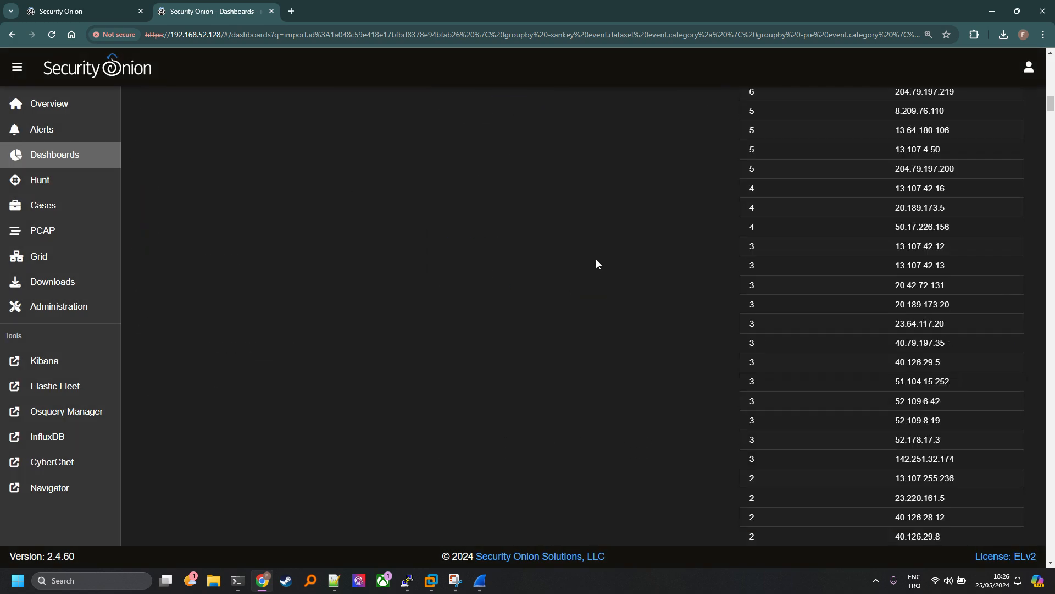
{"action": "scroll", "coordinate": [597, 260], "scroll_direction": "down", "scroll_amount": 7}
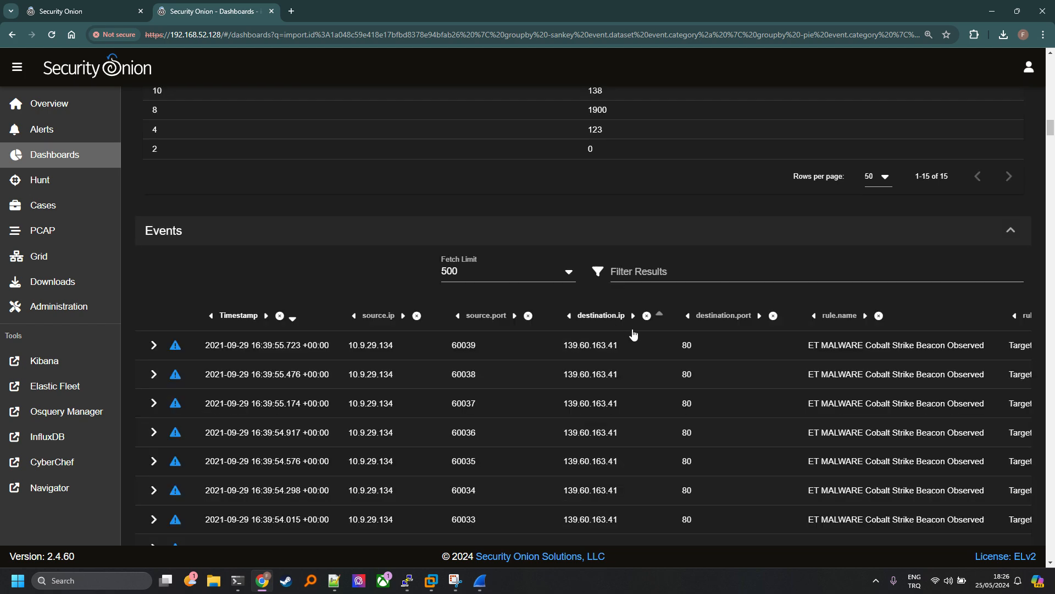
{"action": "scroll", "coordinate": [632, 335], "scroll_direction": "up", "scroll_amount": 20}
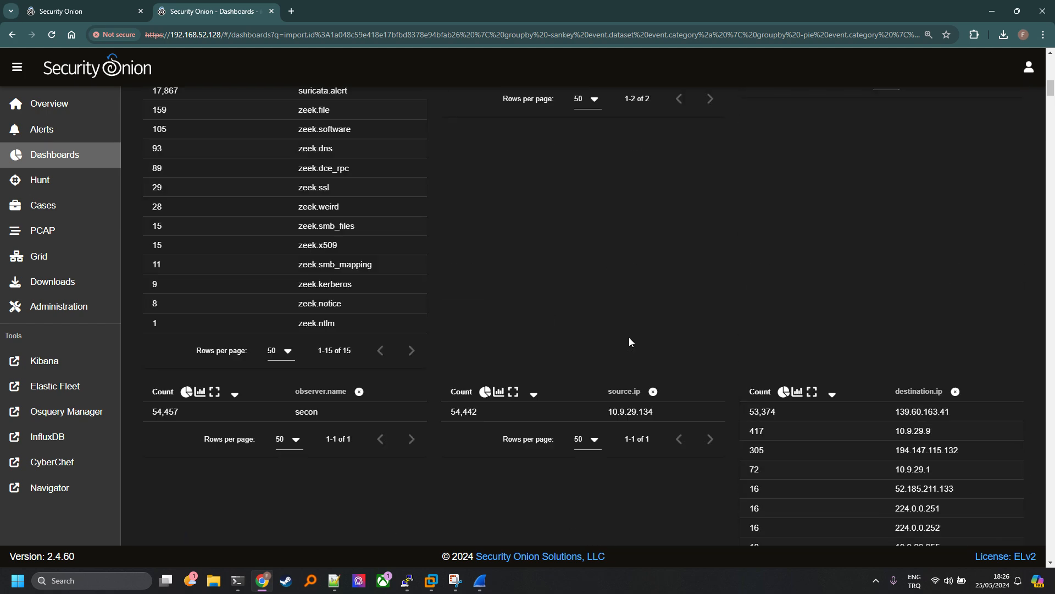